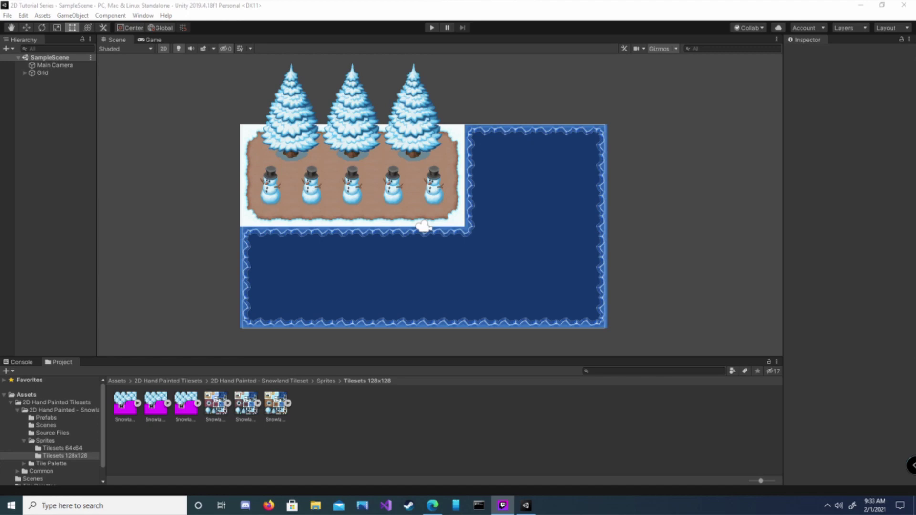
From the 2d-extras GitHub page in Edge, download the repository as a ZIP
{"action": "left_click", "coordinate": [433, 506]}
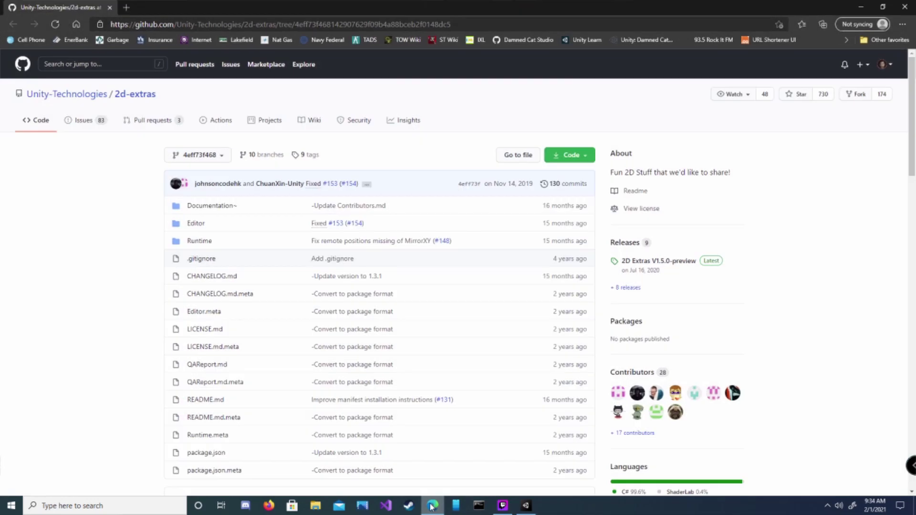
{"action": "left_click", "coordinate": [586, 159]}
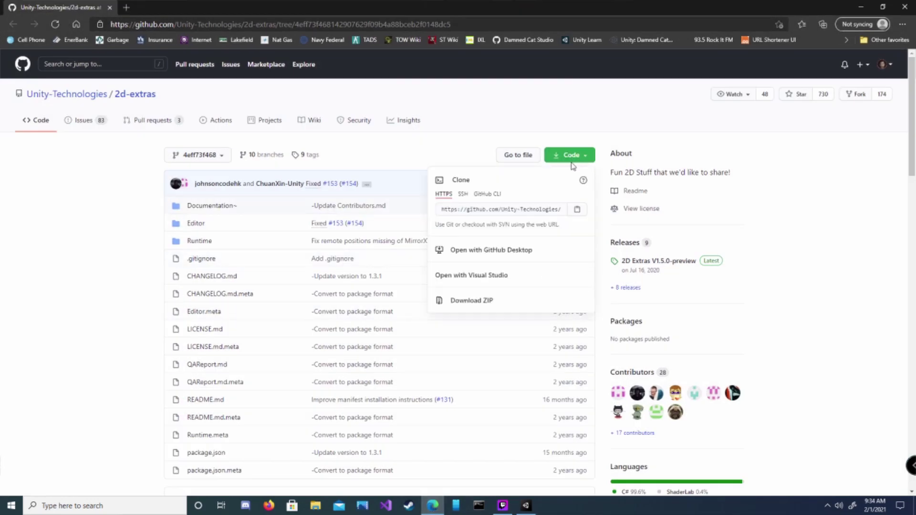
{"action": "left_click", "coordinate": [474, 302]}
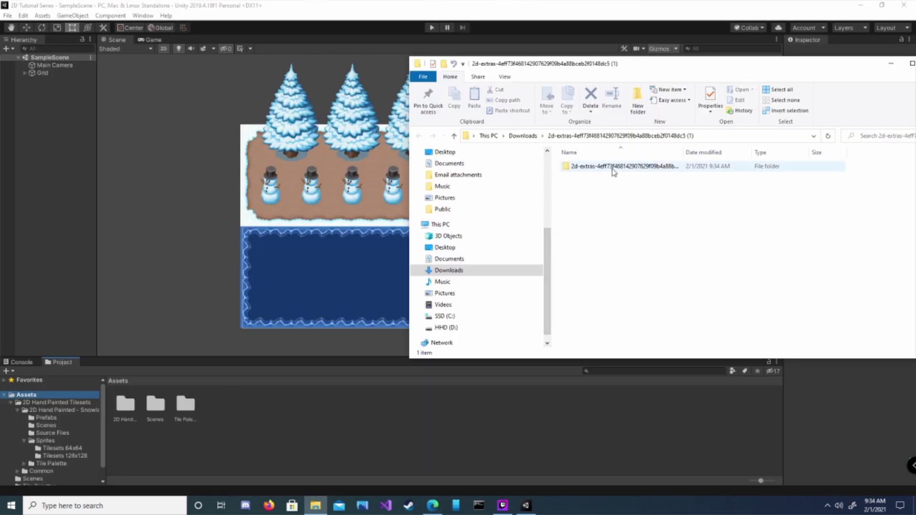
Import the extracted 2d-extras folder into Assets and create a New Animated Tile
{"action": "left_click_drag", "start_coordinate": [612, 169], "coordinate": [316, 423]}
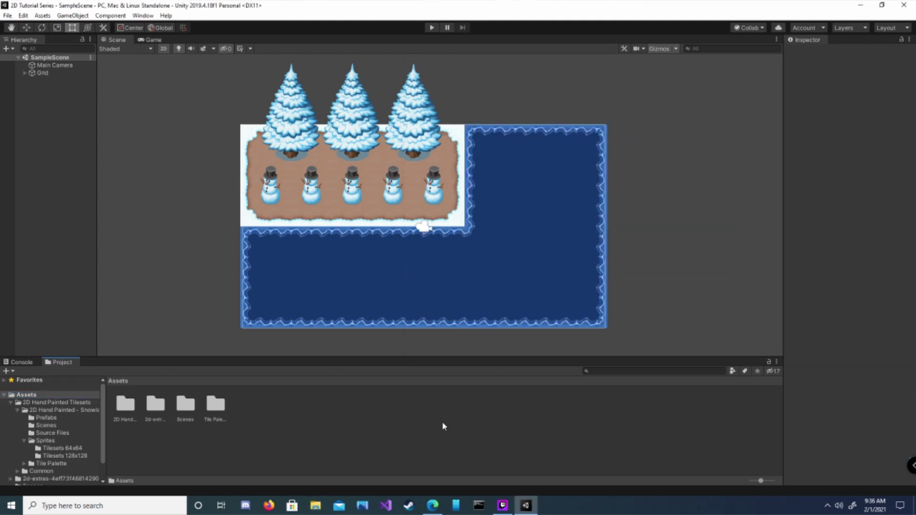
{"action": "right_click", "coordinate": [316, 414]}
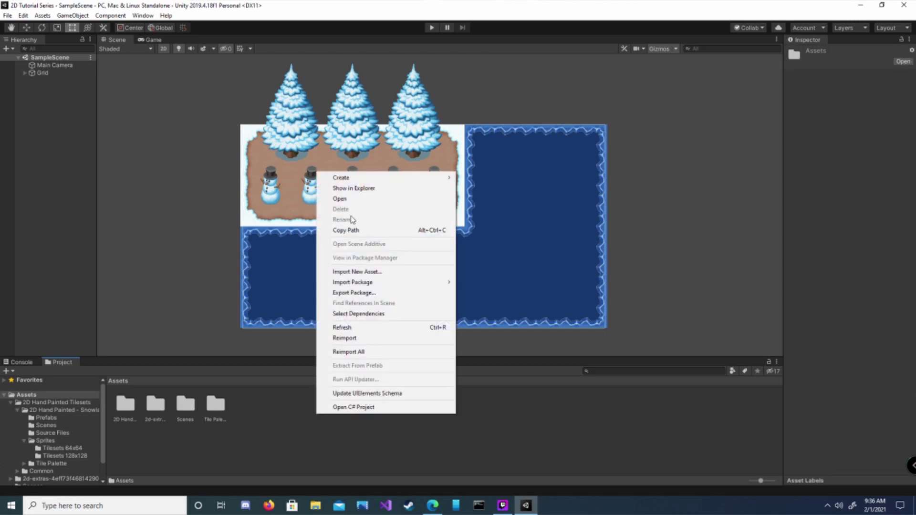
{"action": "mouse_move", "coordinate": [343, 177]}
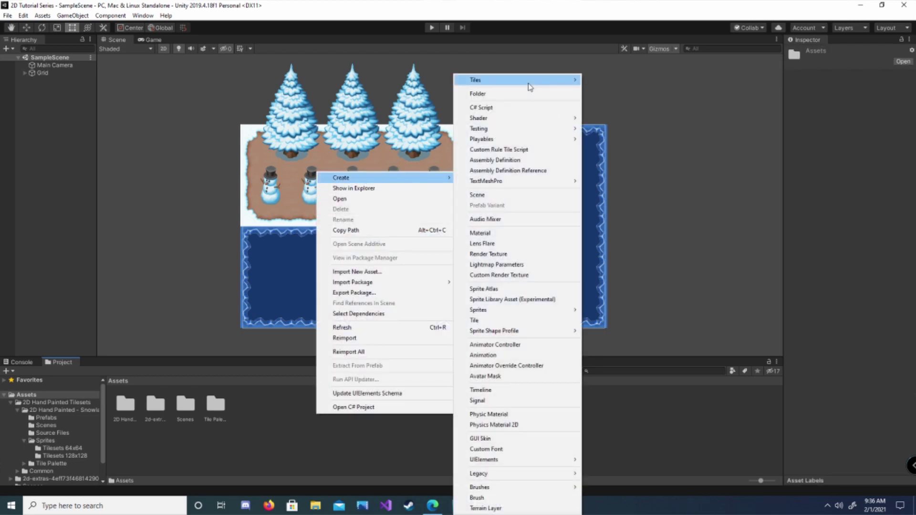
{"action": "mouse_move", "coordinate": [527, 80]}
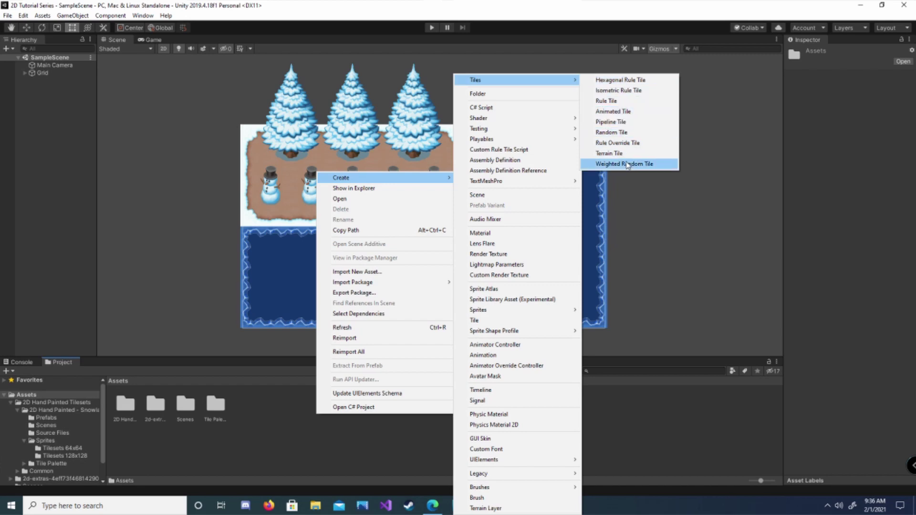
{"action": "left_click", "coordinate": [613, 111]}
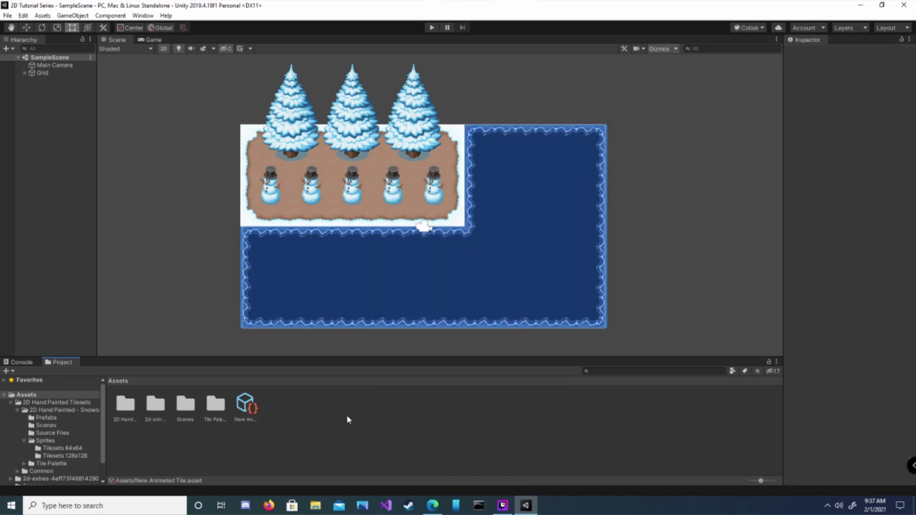
Give the New Animated Tile 6 animated sprites and a Grid collider type
{"action": "left_click", "coordinate": [246, 405]}
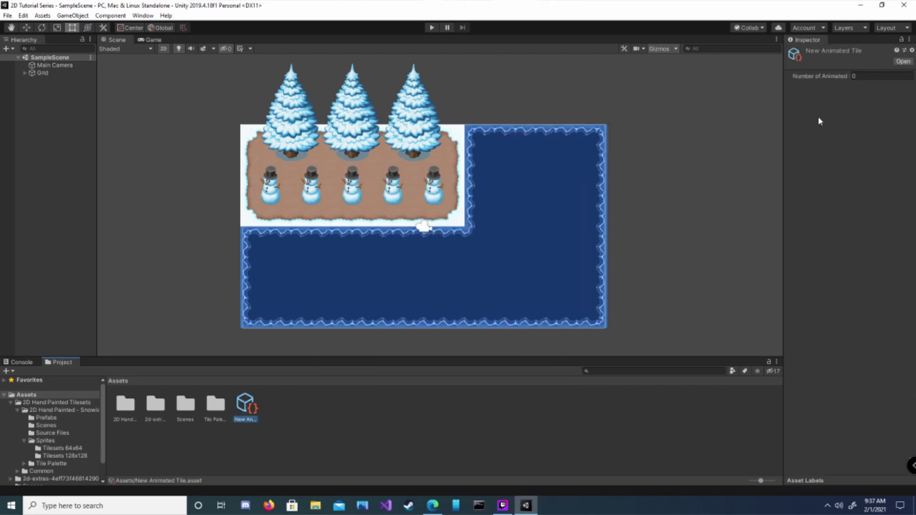
{"action": "left_click", "coordinate": [864, 76]}
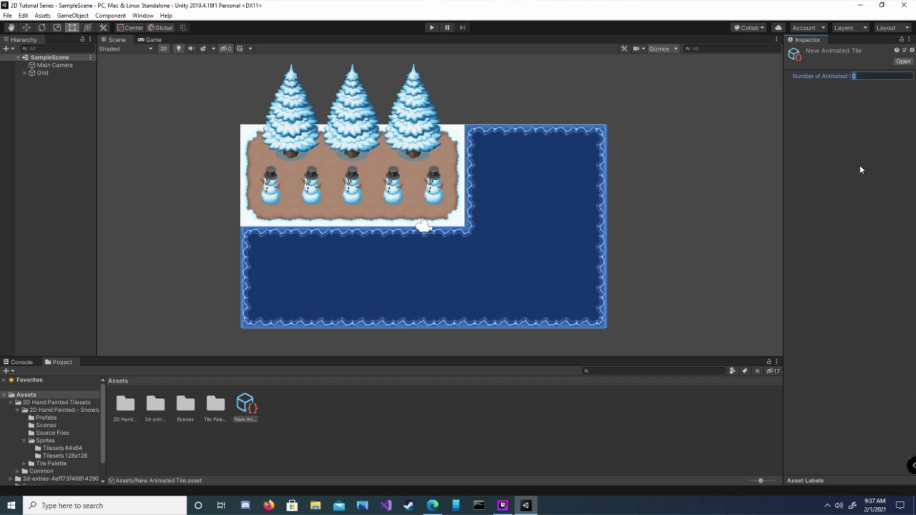
{"action": "type", "text": "6"}
{"action": "key", "text": "Return"}
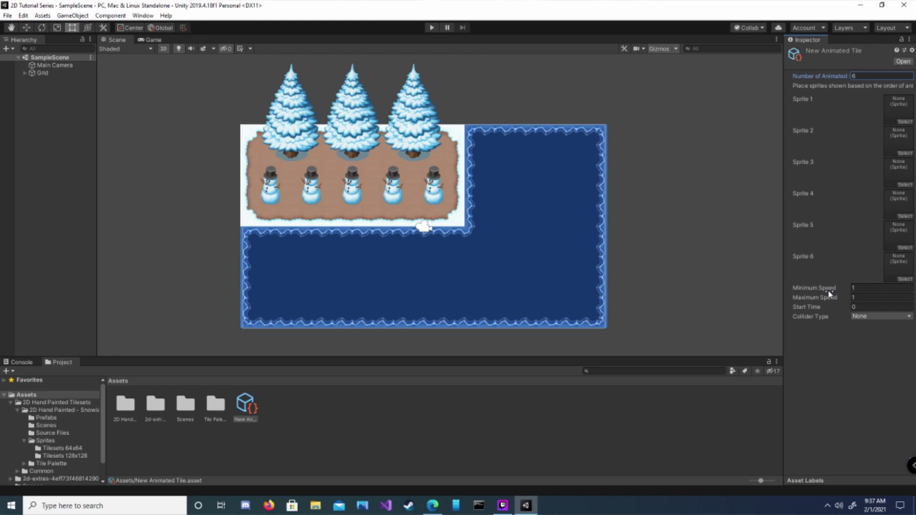
{"action": "left_click", "coordinate": [879, 317]}
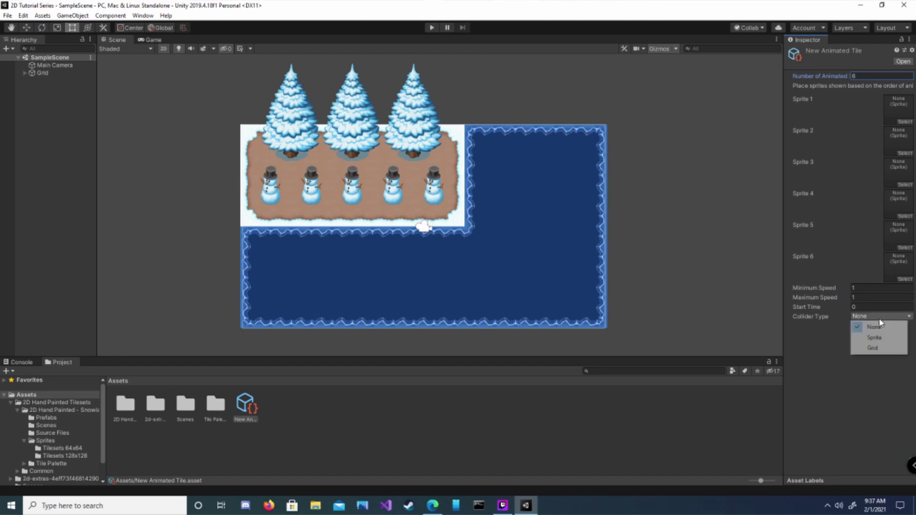
{"action": "left_click", "coordinate": [875, 348]}
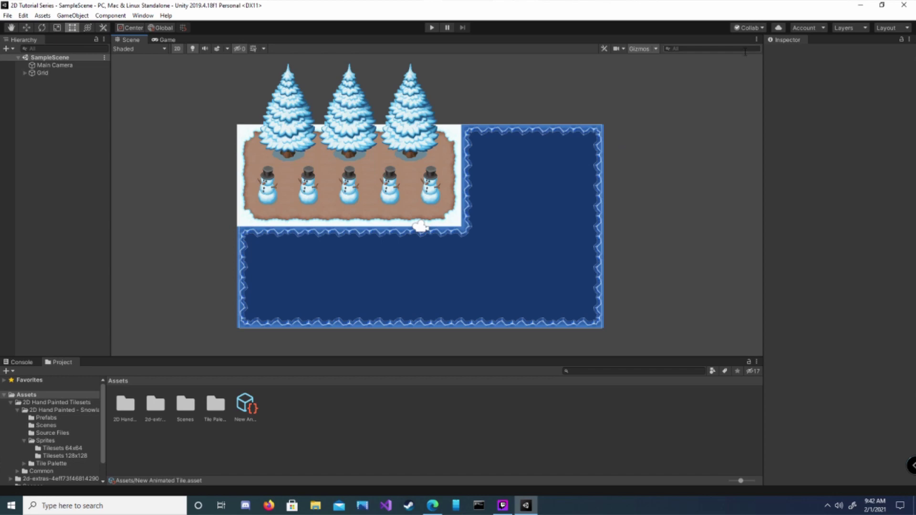
Drag the desktop's 2D Hand Painted - Dungeon folder into the Project Assets panel
{"action": "left_click", "coordinate": [882, 5]}
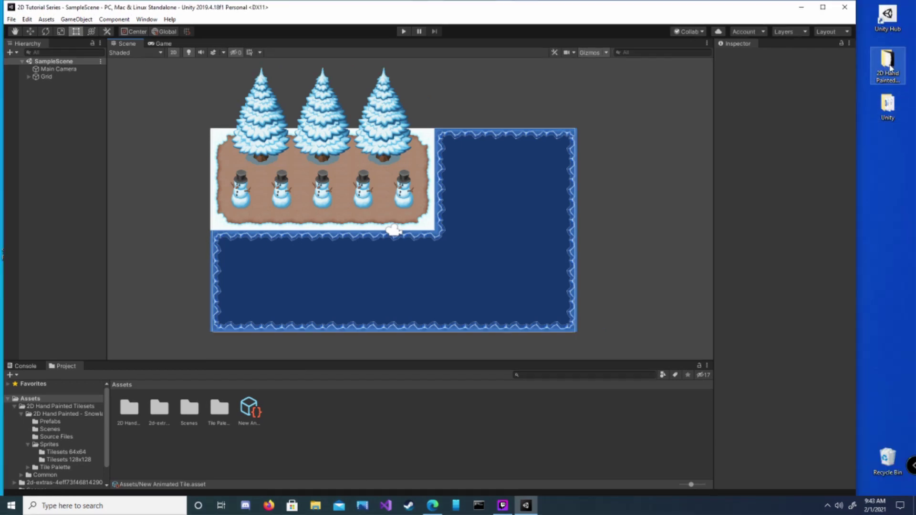
{"action": "mouse_move", "coordinate": [889, 65]}
{"action": "left_mouse_down"}
{"action": "mouse_move", "coordinate": [304, 379]}
{"action": "mouse_move", "coordinate": [301, 414]}
{"action": "left_mouse_up"}
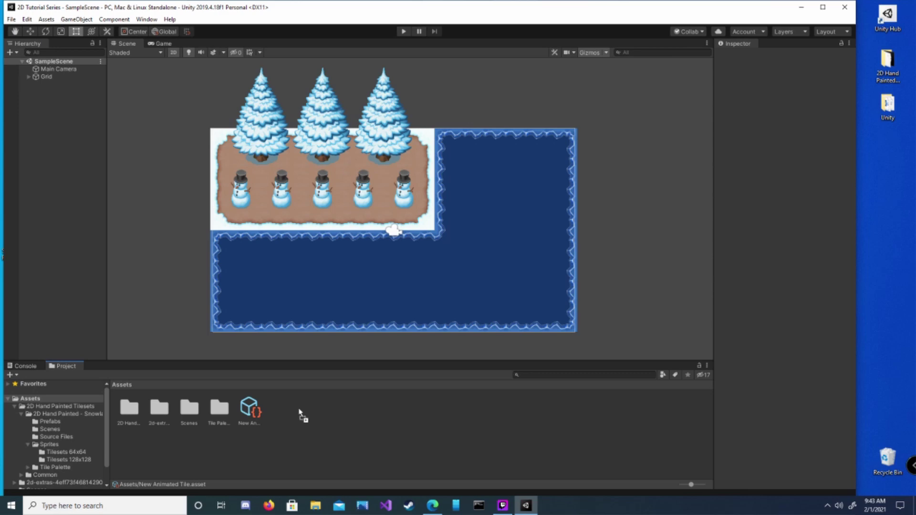
{"action": "left_click_drag", "start_coordinate": [300, 412], "coordinate": [299, 411]}
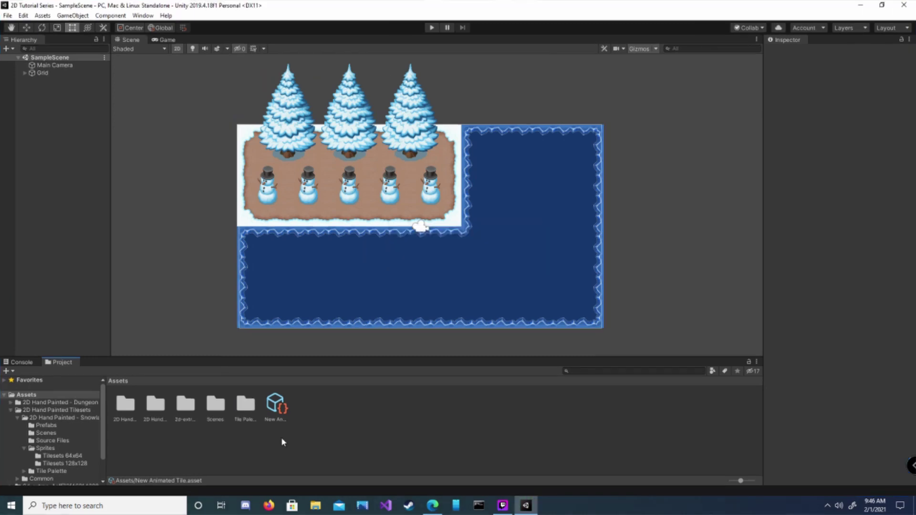
Rename the New Animated Tile asset to Fire
{"action": "left_click", "coordinate": [278, 406]}
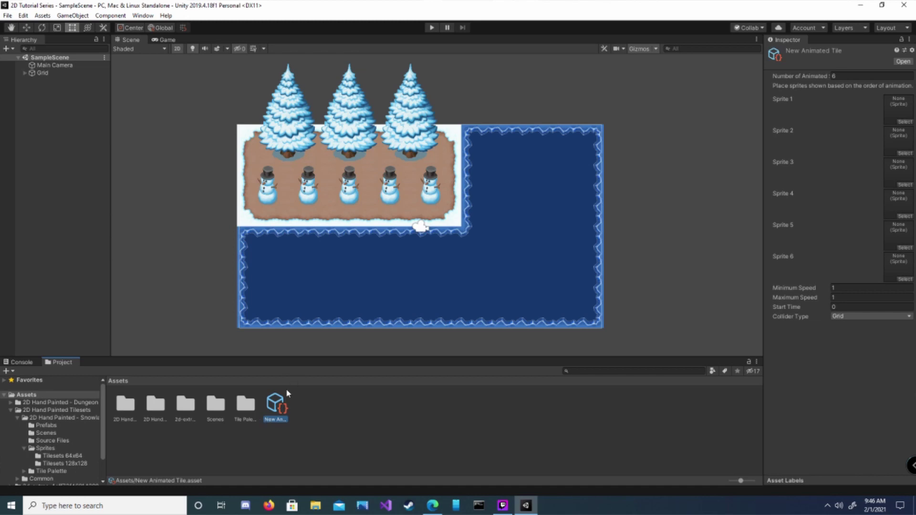
{"action": "right_click", "coordinate": [269, 404]}
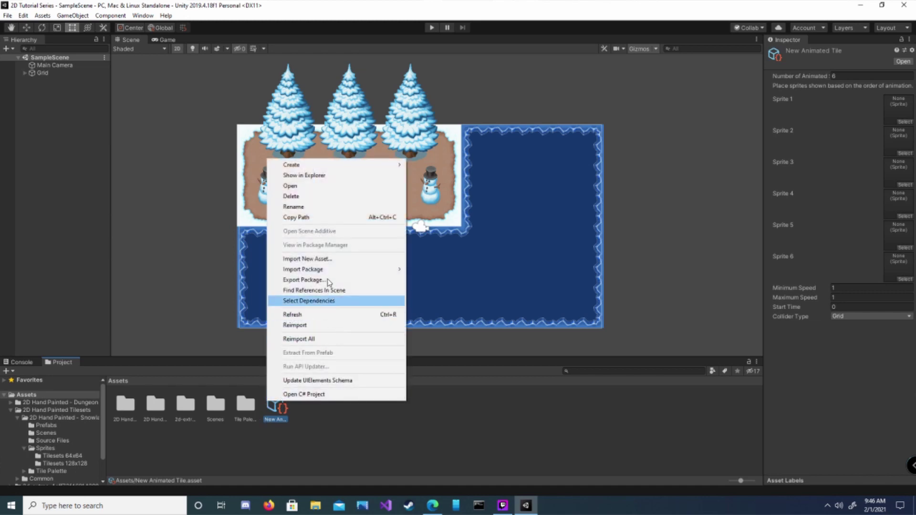
{"action": "left_click", "coordinate": [306, 207]}
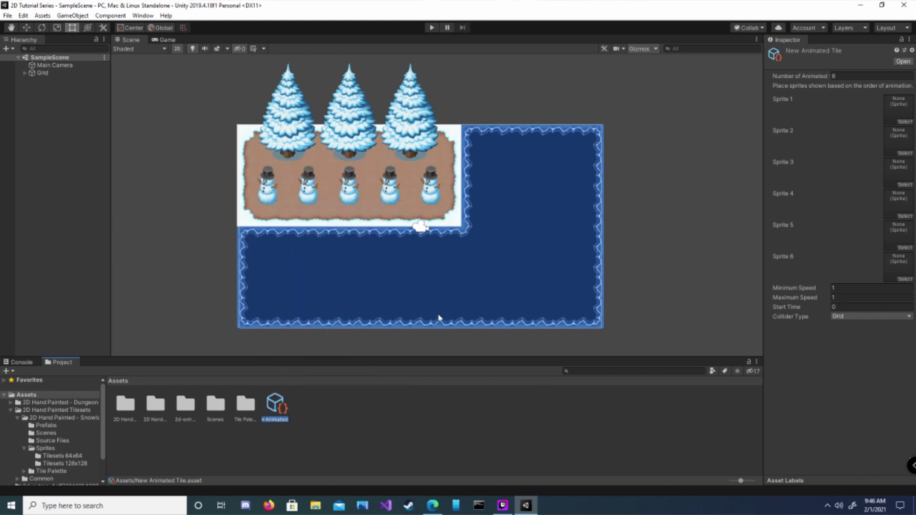
{"action": "type", "text": "Fire"}
{"action": "key", "text": "Return"}
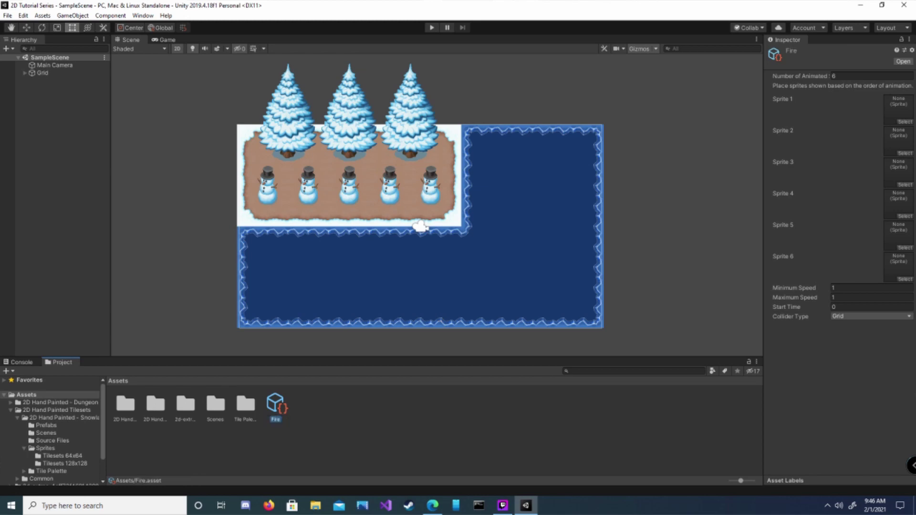
Fill the Fire tile's Sprite 1–6 slots with the Flame@128x128 frames from Dungeon Tileset/Tilemaps
{"action": "left_click", "coordinate": [157, 406]}
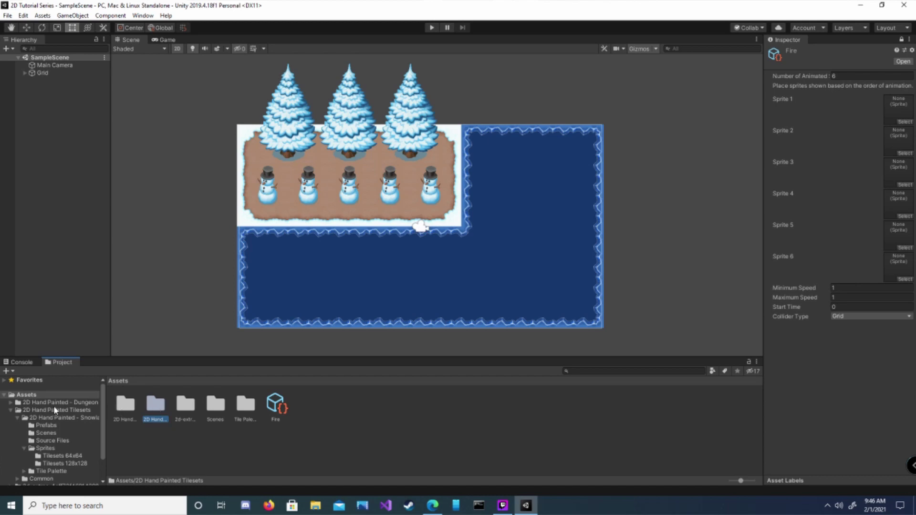
{"action": "double_click", "coordinate": [121, 407]}
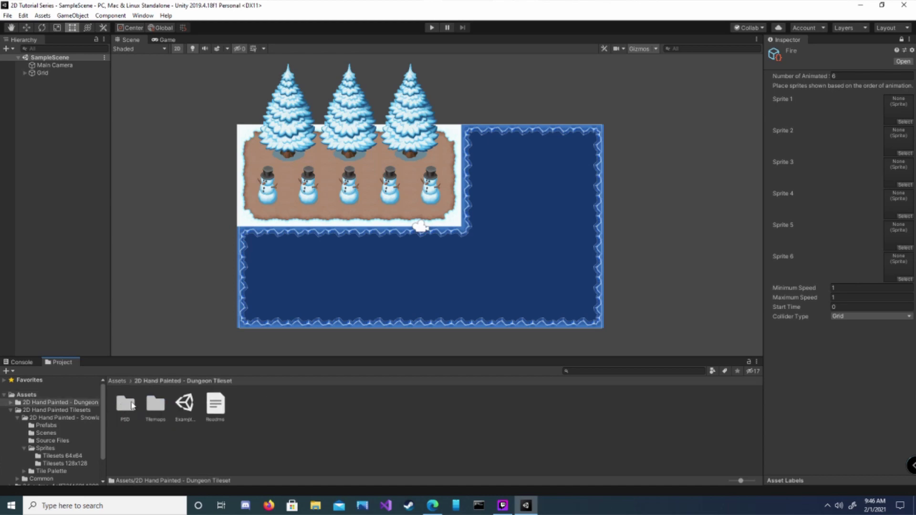
{"action": "double_click", "coordinate": [158, 405]}
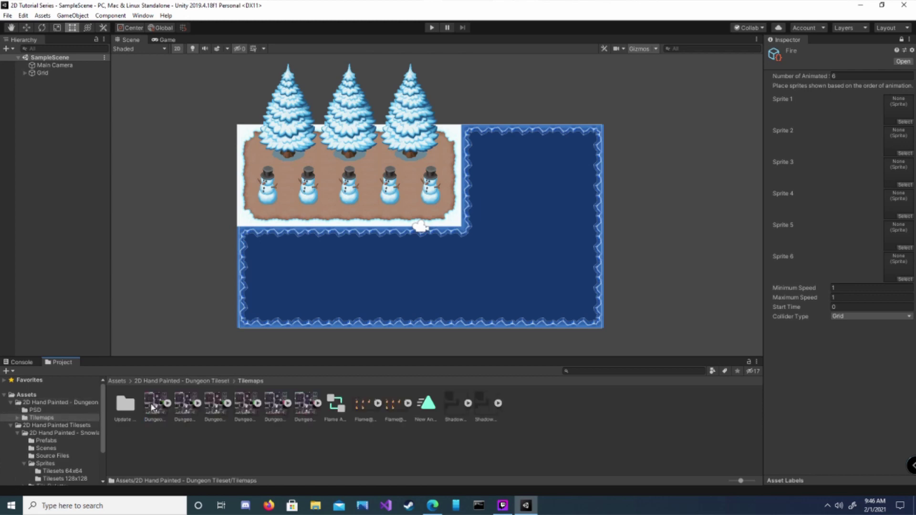
{"action": "left_click", "coordinate": [367, 404]}
{"action": "left_click", "coordinate": [397, 408]}
{"action": "left_click", "coordinate": [408, 403]}
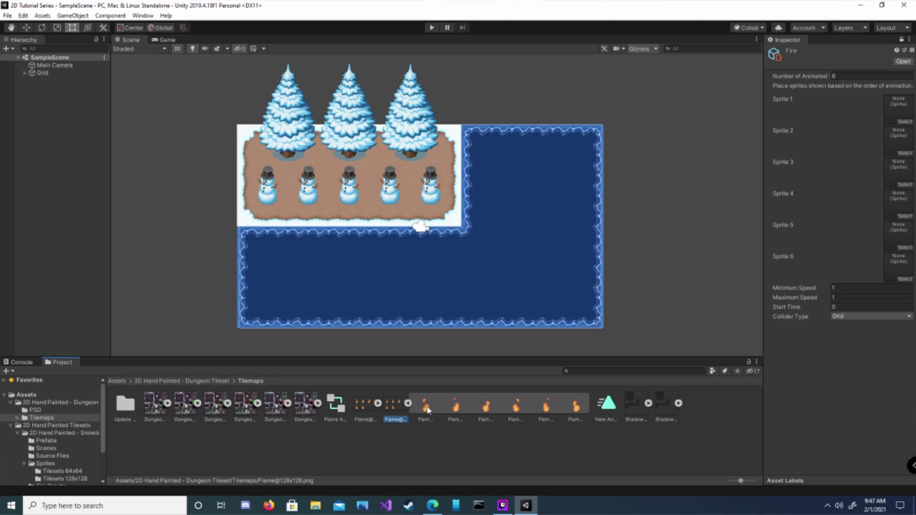
{"action": "left_click_drag", "start_coordinate": [426, 408], "coordinate": [899, 109]}
{"action": "left_click_drag", "start_coordinate": [456, 405], "coordinate": [899, 140]}
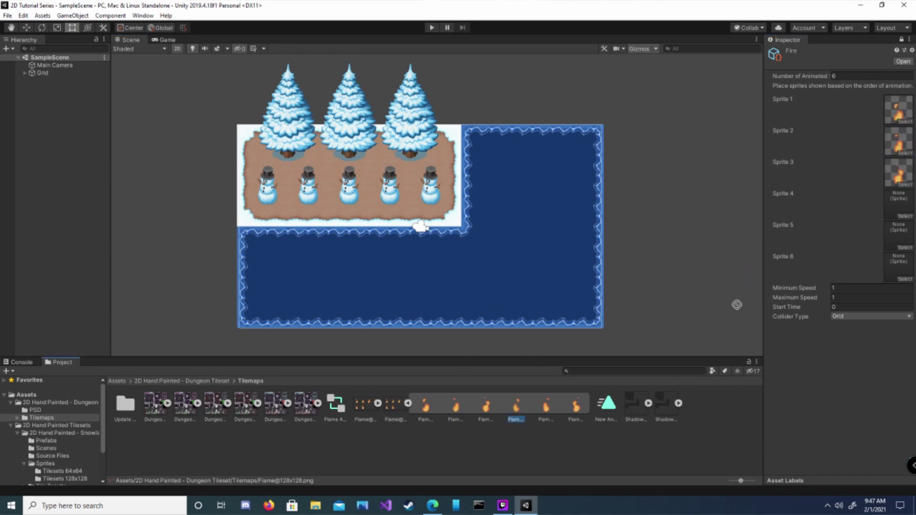
{"action": "left_click_drag", "start_coordinate": [893, 212], "coordinate": [893, 213]}
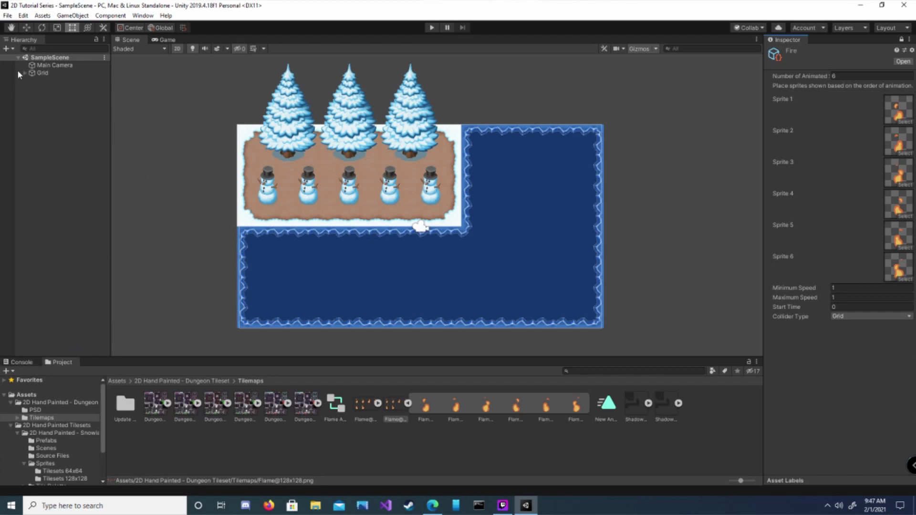
Open the Tile Palette window and dock it in the bottom panel beside Project
{"action": "left_click", "coordinate": [142, 16]}
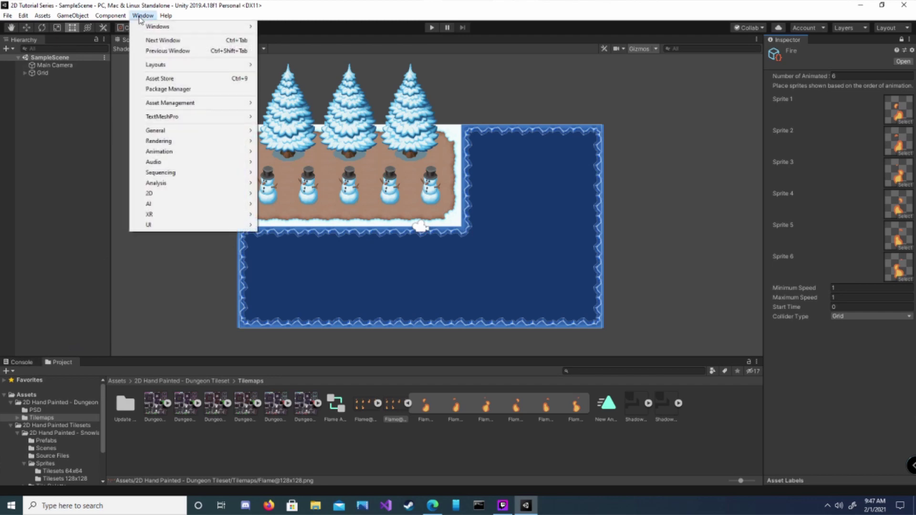
{"action": "mouse_move", "coordinate": [160, 196]}
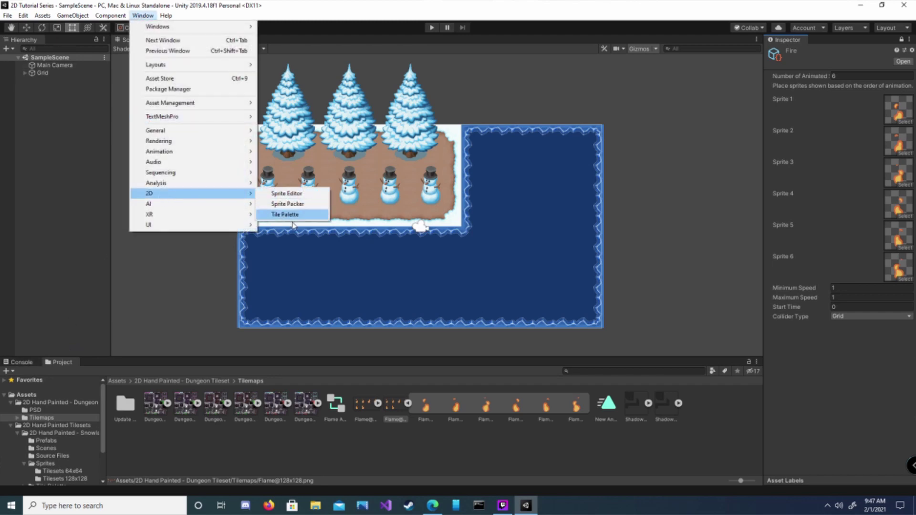
{"action": "left_click", "coordinate": [286, 215]}
{"action": "left_click_drag", "start_coordinate": [21, 305], "coordinate": [233, 479]}
{"action": "left_click_drag", "start_coordinate": [628, 406], "coordinate": [119, 365]}
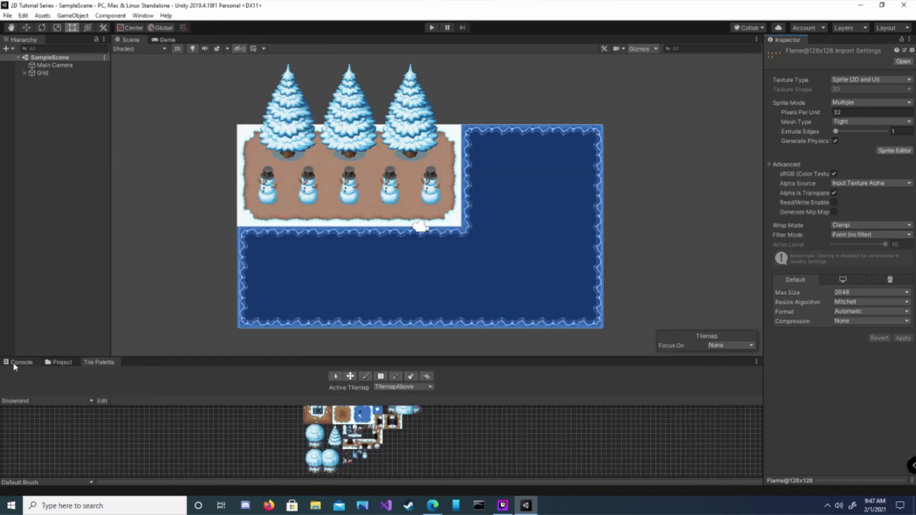
{"action": "left_click", "coordinate": [62, 363]}
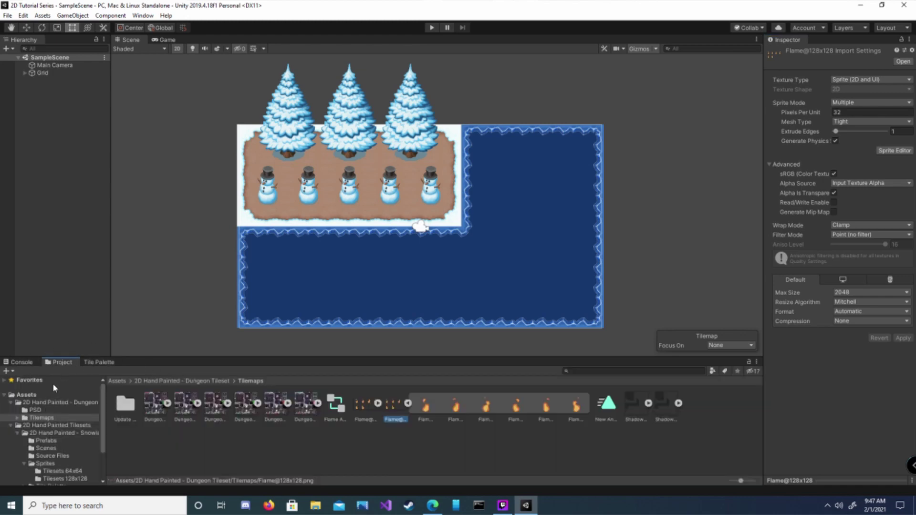
{"action": "left_click", "coordinate": [96, 361]}
Create a new palette named AnimatedFire, saved in Assets/Tile Palettes
{"action": "left_click", "coordinate": [77, 402]}
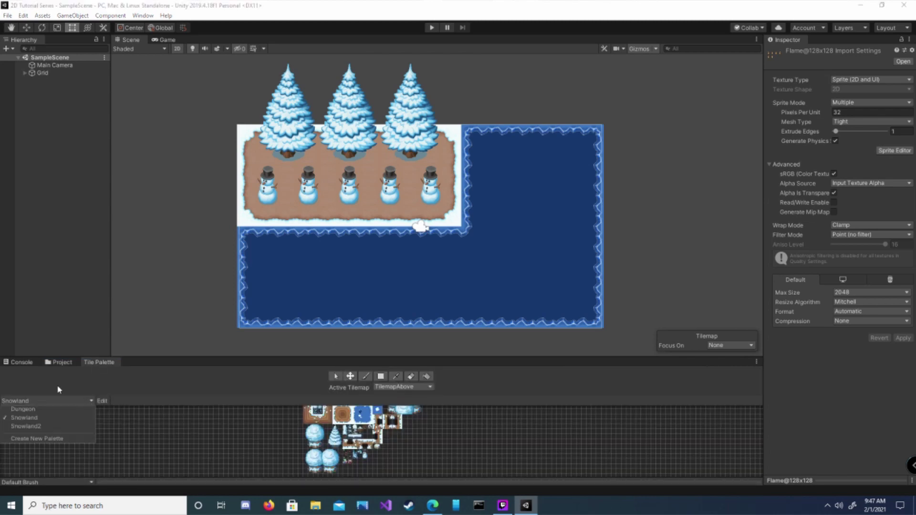
{"action": "left_click", "coordinate": [30, 439]}
{"action": "left_click", "coordinate": [98, 422]}
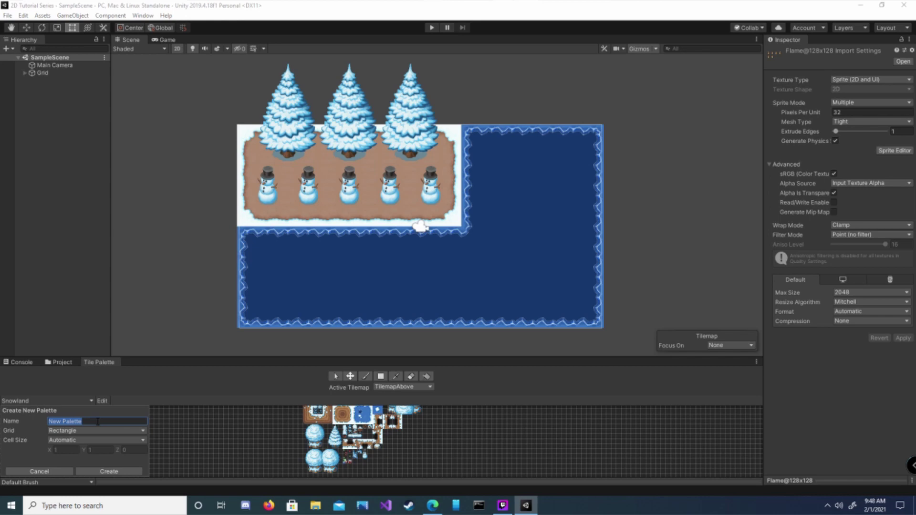
{"action": "type", "text": "AnimatedFire"}
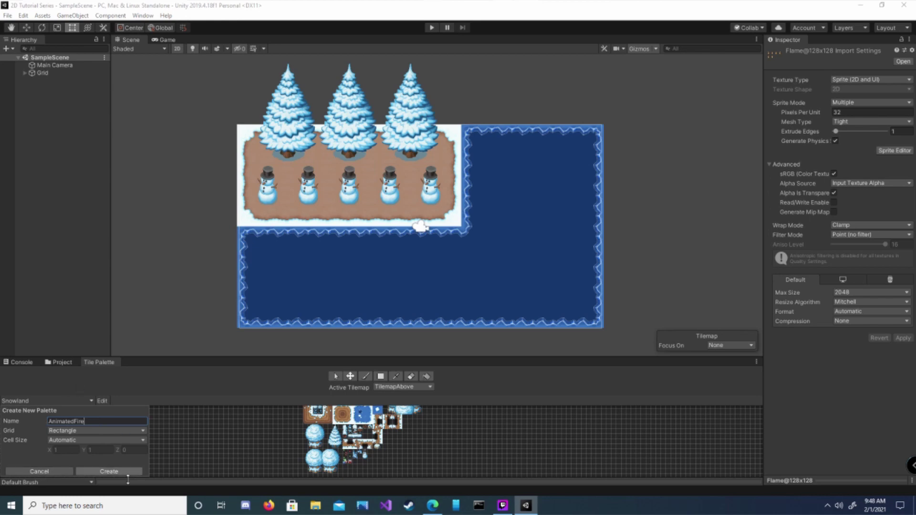
{"action": "left_click", "coordinate": [107, 471]}
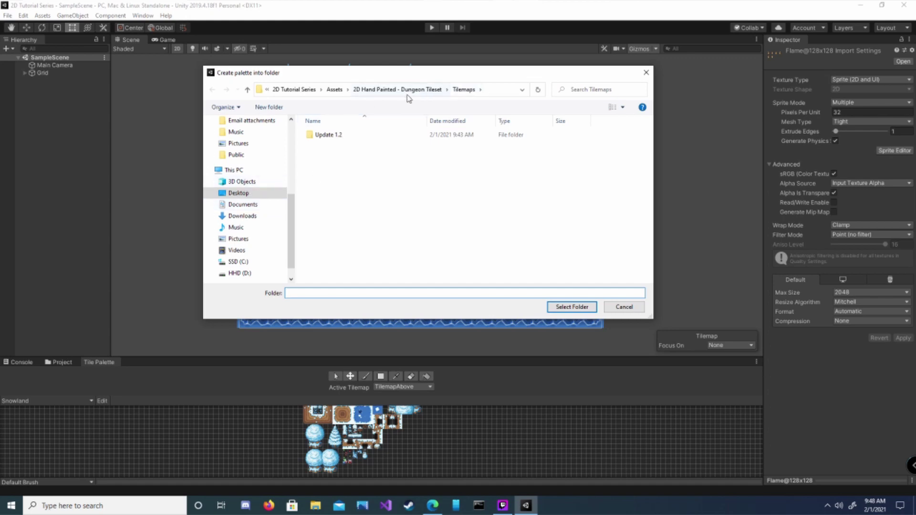
{"action": "left_click", "coordinate": [335, 89]}
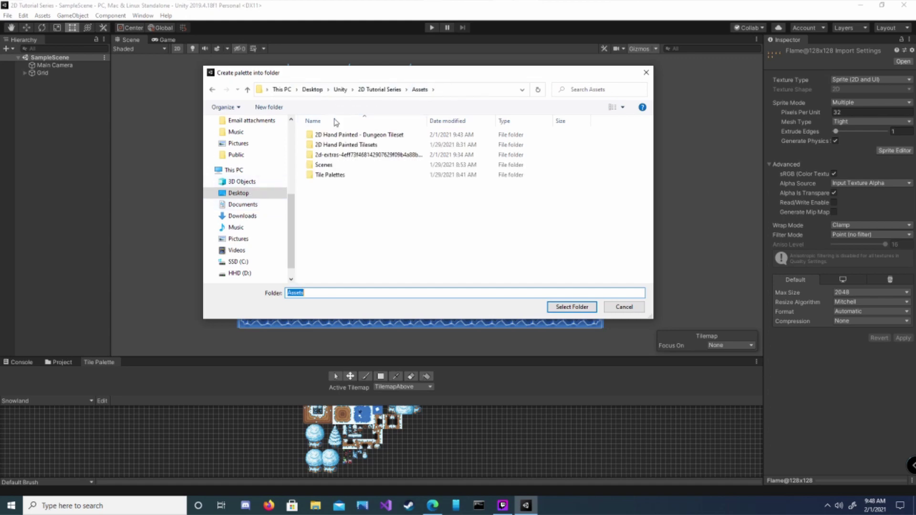
{"action": "double_click", "coordinate": [331, 176]}
{"action": "left_click", "coordinate": [570, 307]}
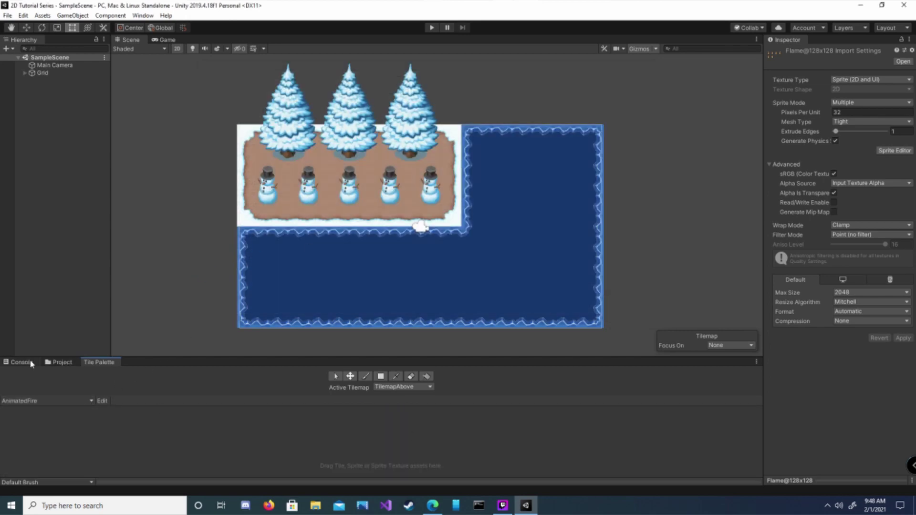
Drop the Fire asset into the floating AnimatedFire palette, then redock the palette with Project
{"action": "left_click_drag", "start_coordinate": [96, 366], "coordinate": [292, 245]}
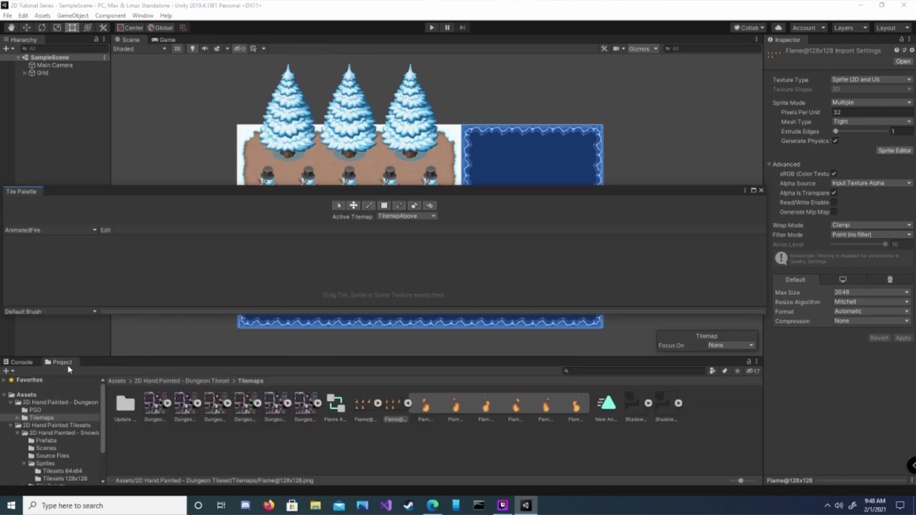
{"action": "left_click", "coordinate": [25, 395]}
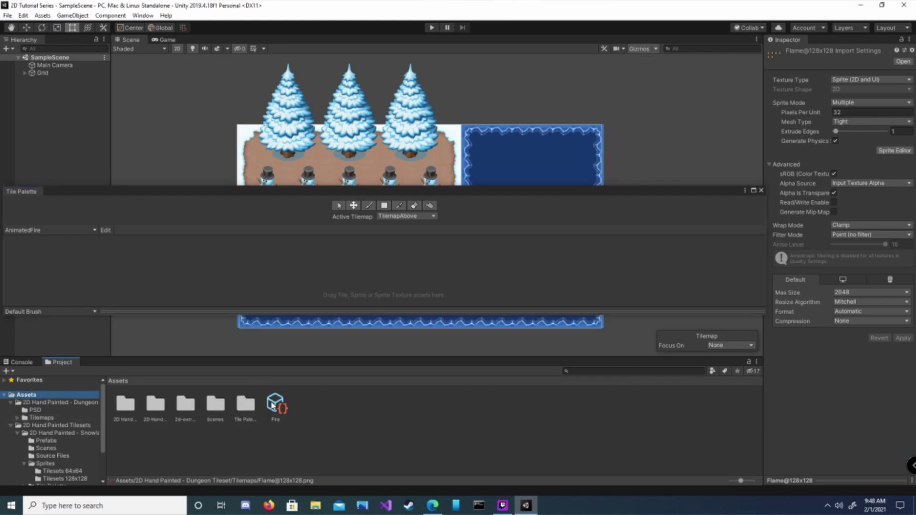
{"action": "left_click_drag", "start_coordinate": [272, 404], "coordinate": [386, 275]}
{"action": "left_click_drag", "start_coordinate": [19, 196], "coordinate": [206, 373]}
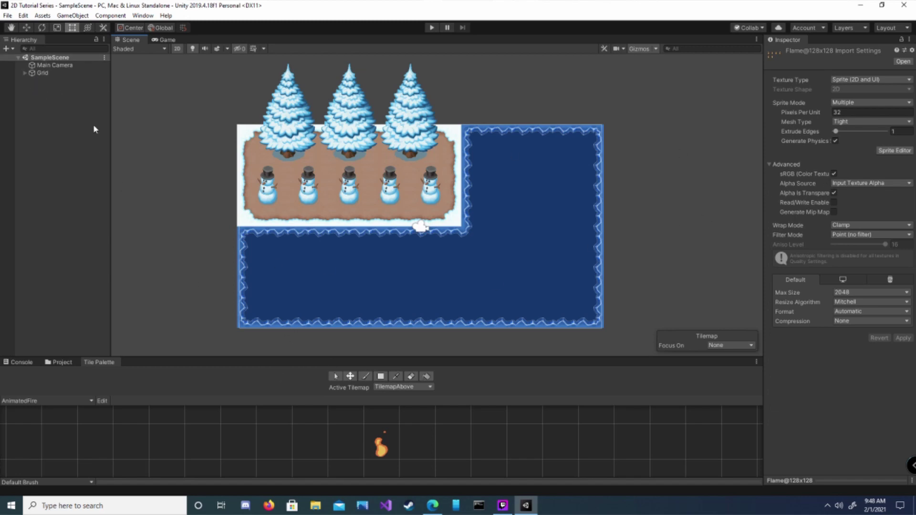
Paint a Fire tile on the TilemapAbove layer over the upper right water area
{"action": "left_click", "coordinate": [40, 73]}
{"action": "left_click", "coordinate": [25, 73]}
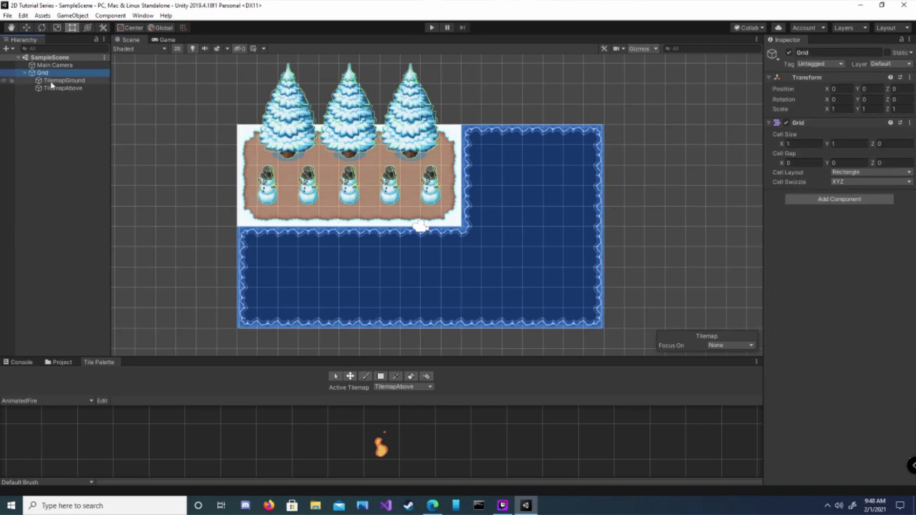
{"action": "left_click", "coordinate": [53, 88]}
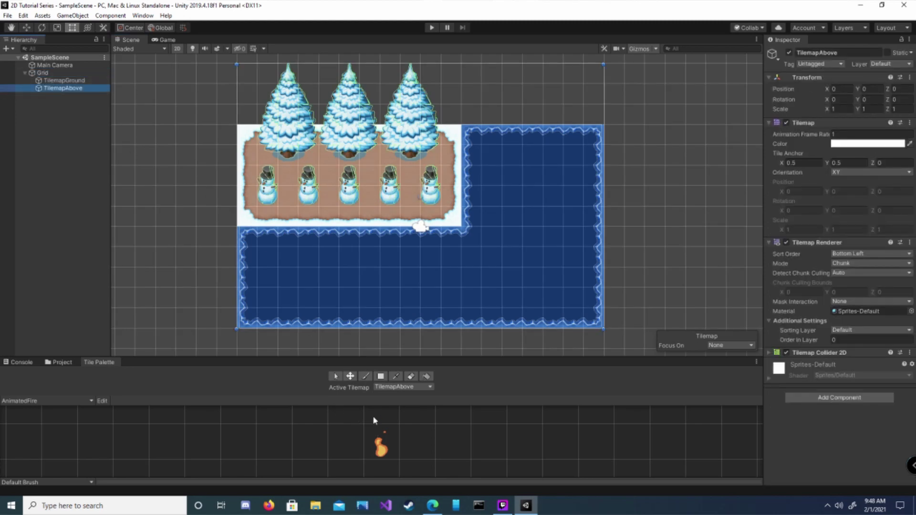
{"action": "left_click", "coordinate": [366, 377]}
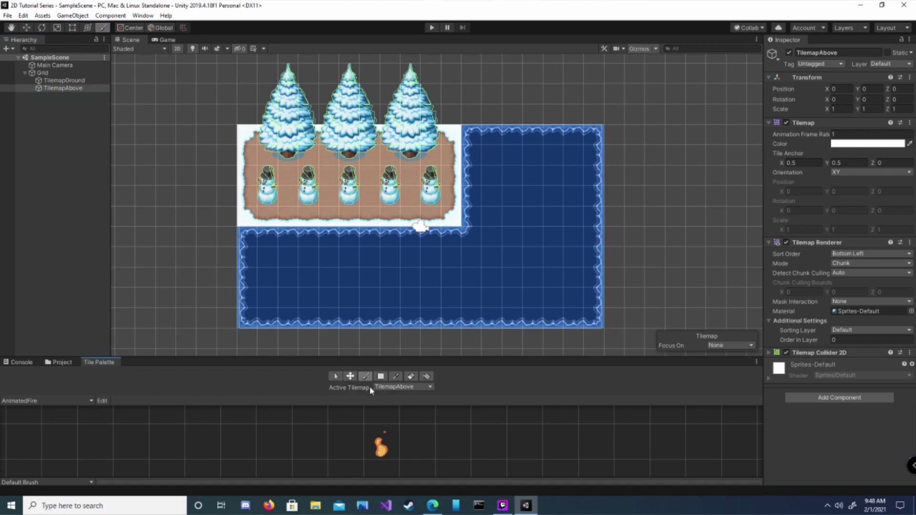
{"action": "left_click", "coordinate": [382, 451]}
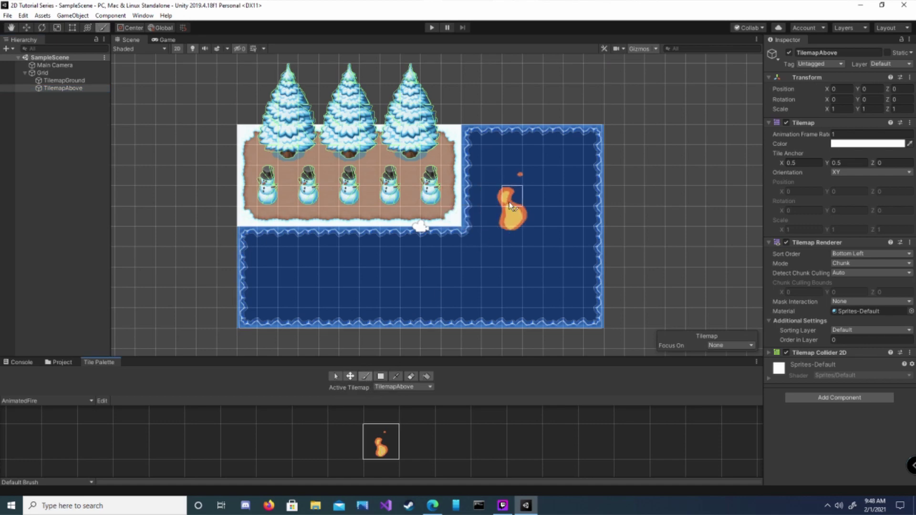
{"action": "left_click", "coordinate": [510, 206]}
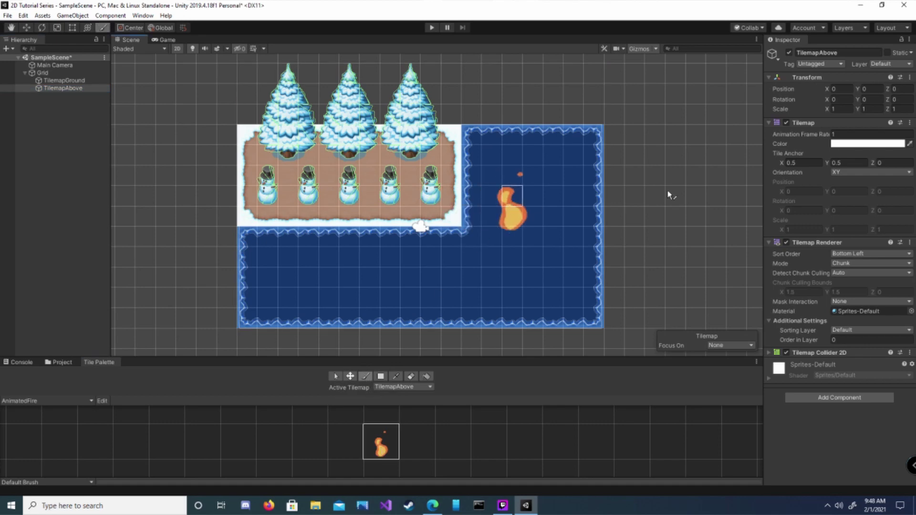
Run play mode to preview the animated fire, then stop
{"action": "left_click", "coordinate": [432, 28]}
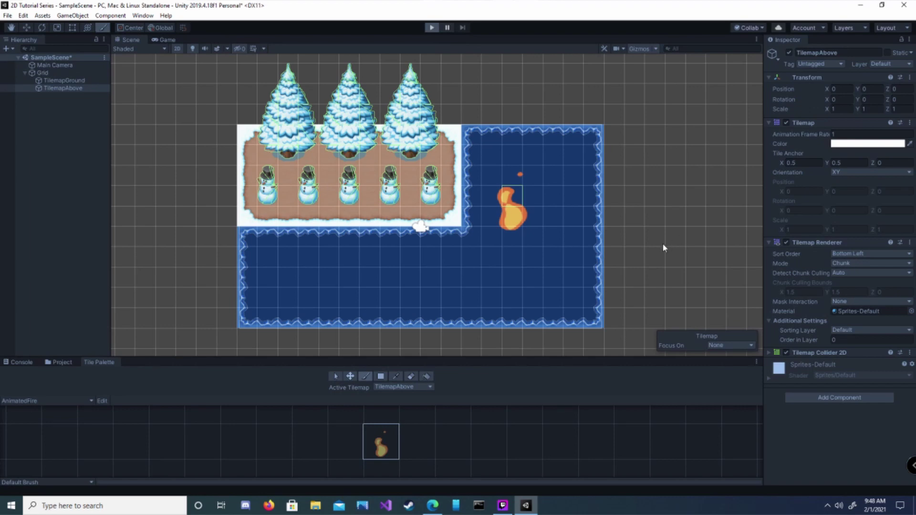
{"action": "left_click", "coordinate": [433, 28]}
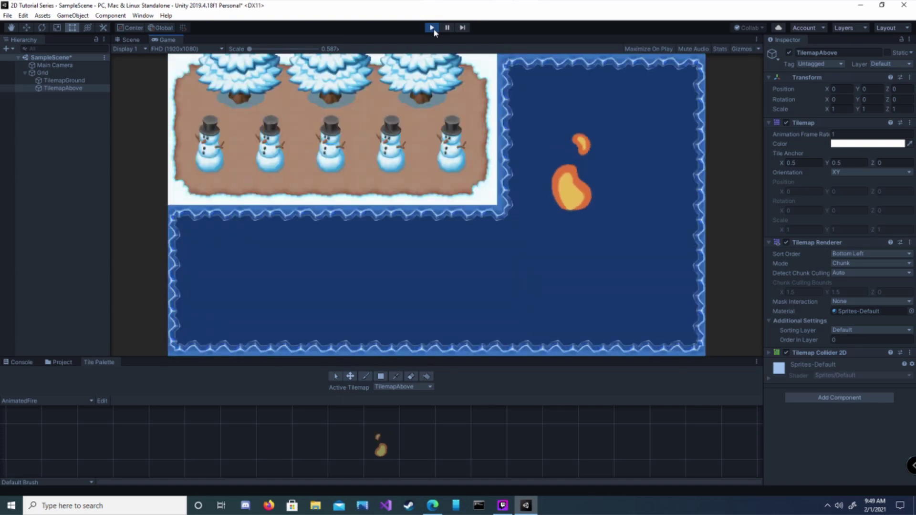
{"action": "left_click", "coordinate": [431, 28]}
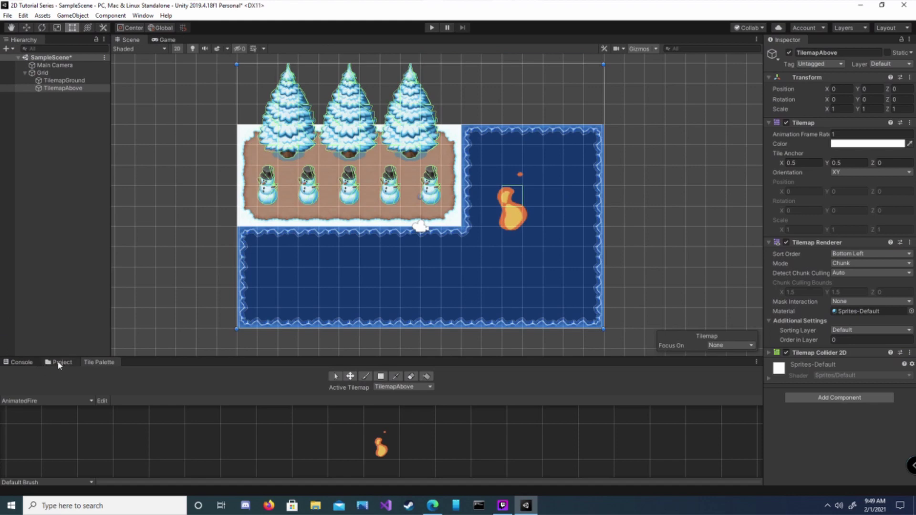
Raise the Fire tile's Minimum Speed through 5, 8 and 10, play-testing each value
{"action": "left_click", "coordinate": [60, 363]}
{"action": "left_click", "coordinate": [277, 406]}
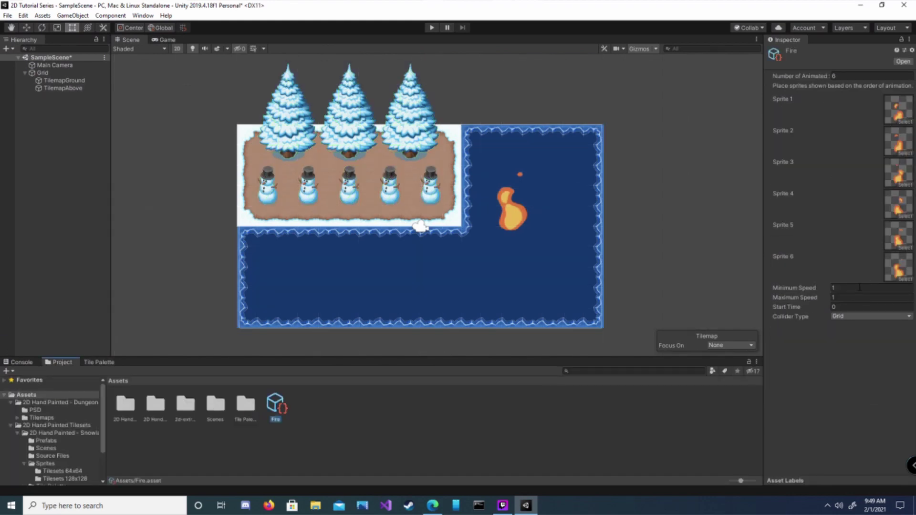
{"action": "left_click", "coordinate": [845, 288]}
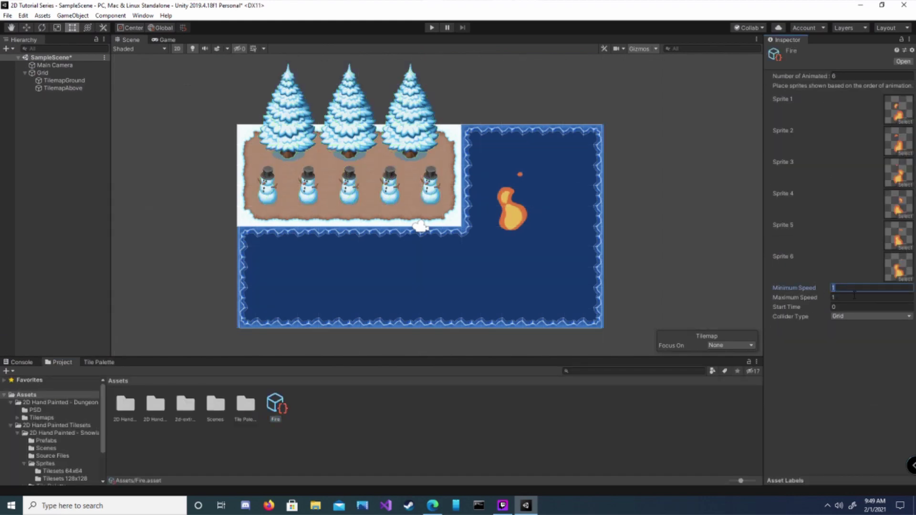
{"action": "type", "text": "5"}
{"action": "left_click", "coordinate": [431, 28]}
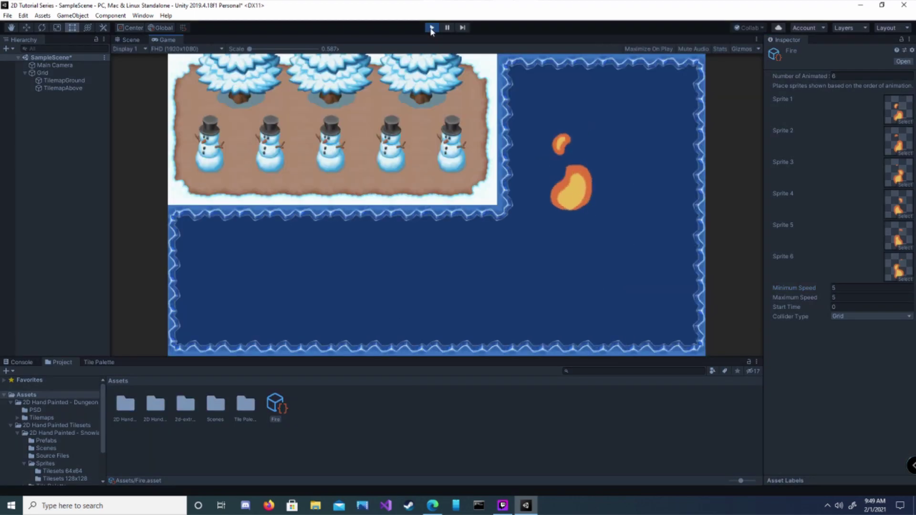
{"action": "left_click", "coordinate": [432, 27]}
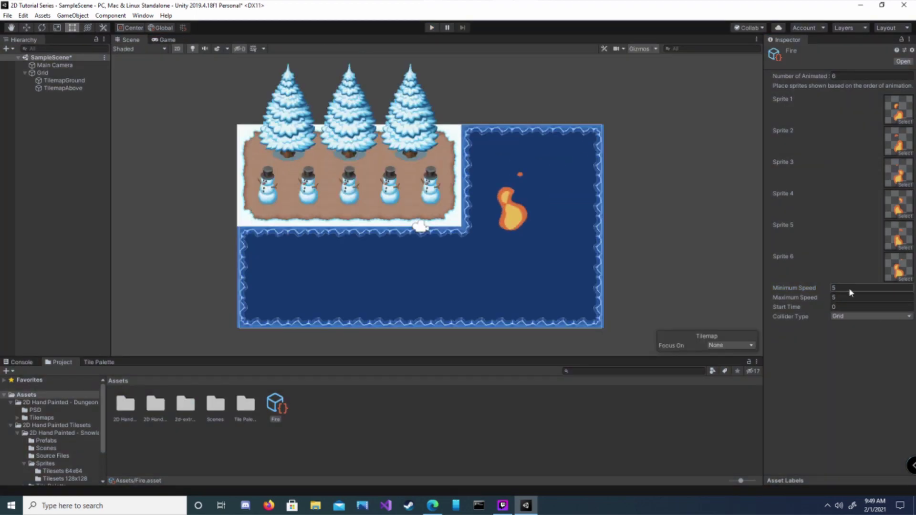
{"action": "type", "text": "8"}
{"action": "left_click", "coordinate": [432, 28]}
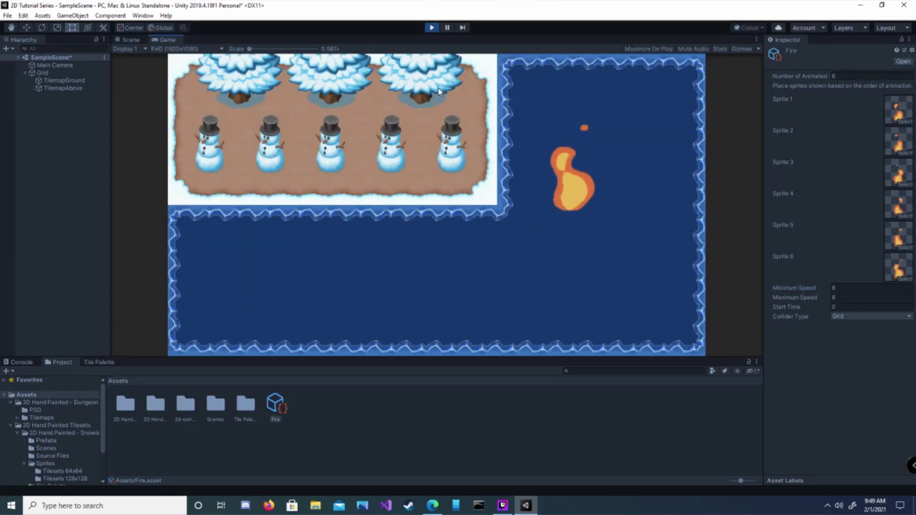
{"action": "left_click", "coordinate": [432, 28]}
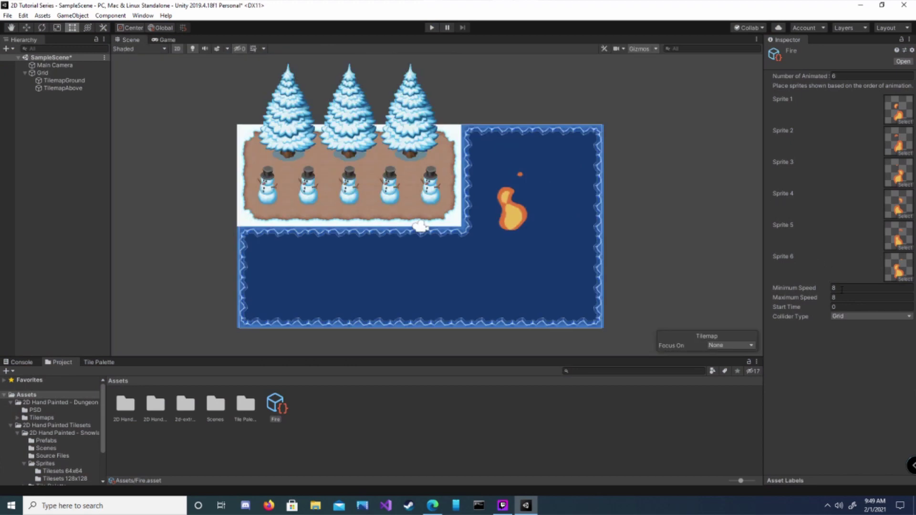
{"action": "type", "text": "10"}
{"action": "left_click", "coordinate": [432, 27]}
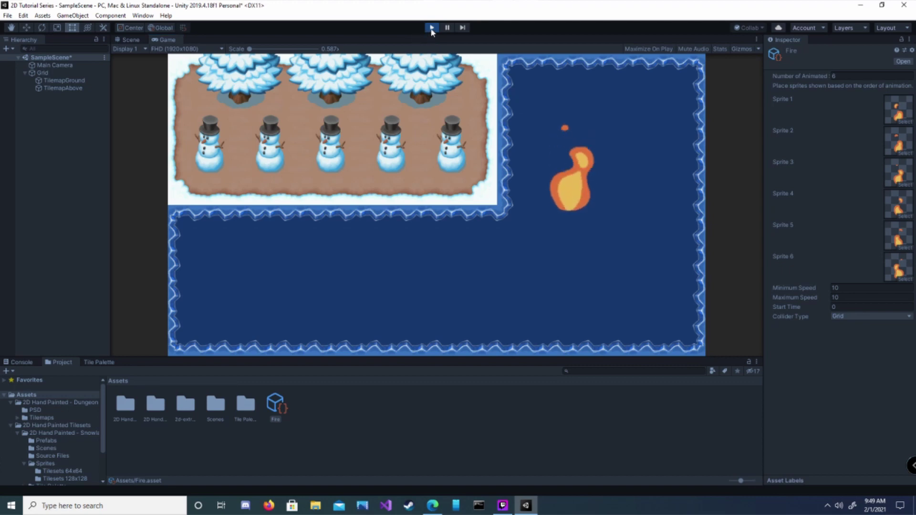
{"action": "left_click", "coordinate": [432, 27]}
Set the palette fire tile's X and Y scale to 0.5 and paint it beside the big fire
{"action": "left_click", "coordinate": [98, 362]}
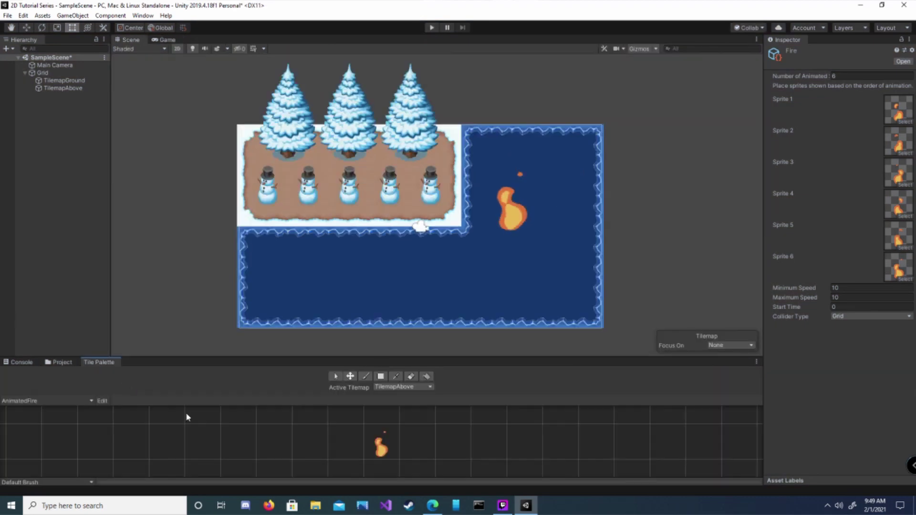
{"action": "left_click", "coordinate": [377, 446]}
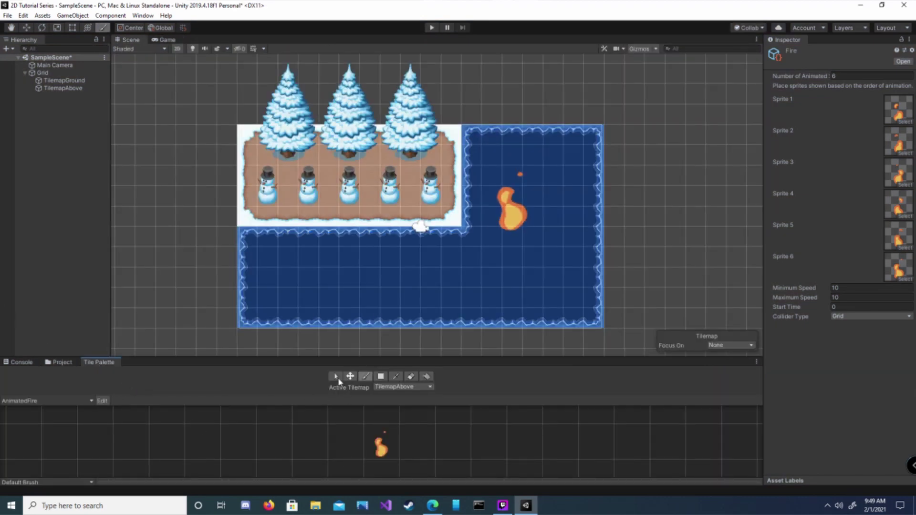
{"action": "left_click", "coordinate": [336, 376]}
{"action": "left_click", "coordinate": [387, 446]}
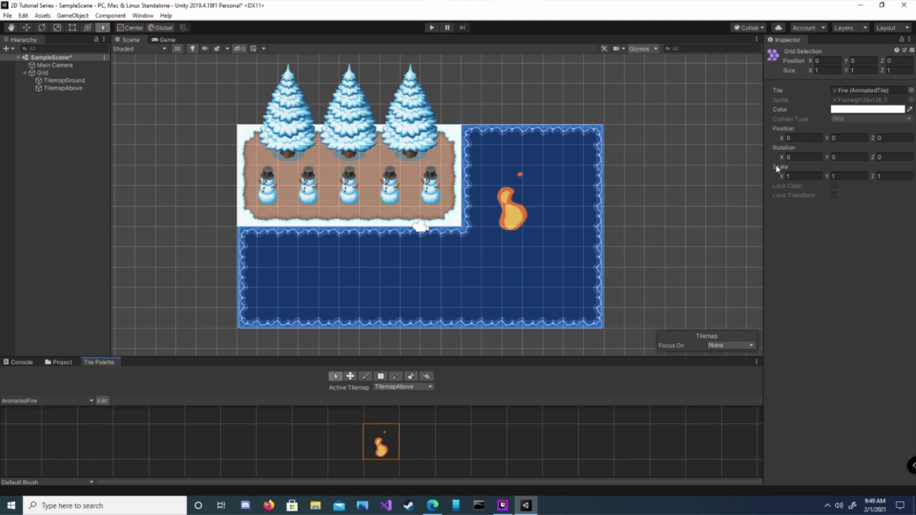
{"action": "left_click", "coordinate": [795, 177]}
{"action": "type", "text": "0.5"}
{"action": "key", "text": "Tab"}
{"action": "type", "text": "0.5"}
{"action": "key", "text": "Tab"}
{"action": "left_click", "coordinate": [381, 444]}
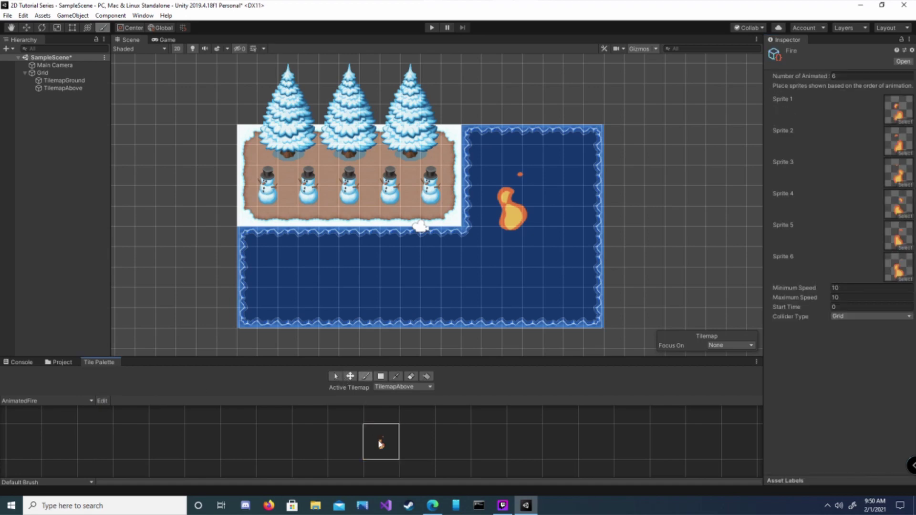
{"action": "left_click", "coordinate": [560, 214]}
Open the 2D Hand Painted - Dungeon Tileset's Tilemaps folder in Project
{"action": "left_click", "coordinate": [334, 377]}
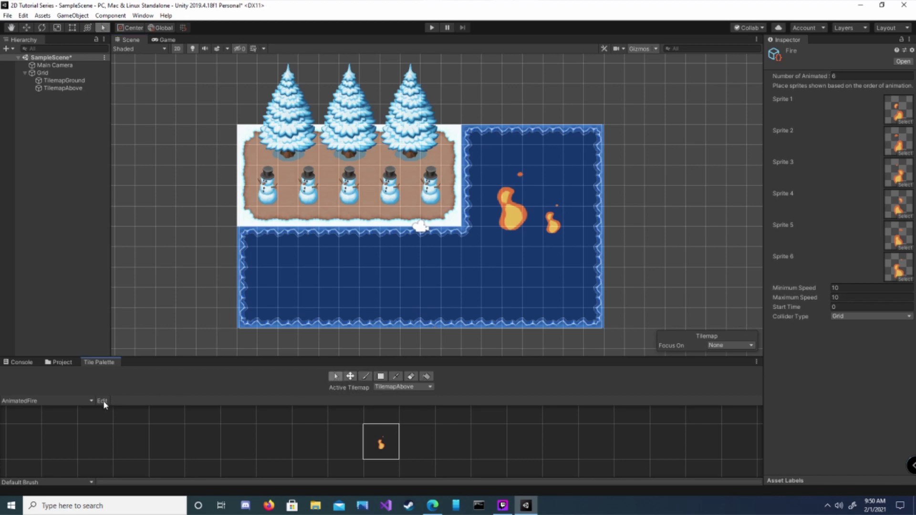
{"action": "left_click", "coordinate": [337, 377]}
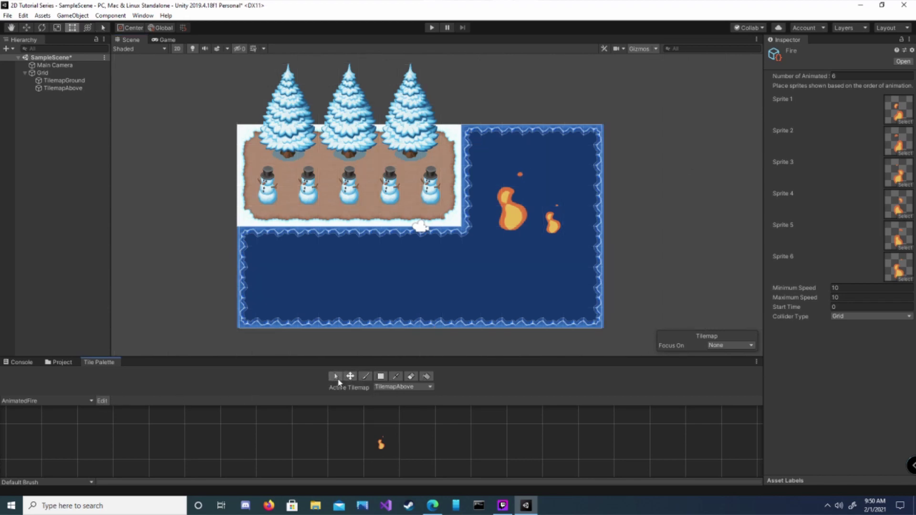
{"action": "left_click", "coordinate": [71, 362]}
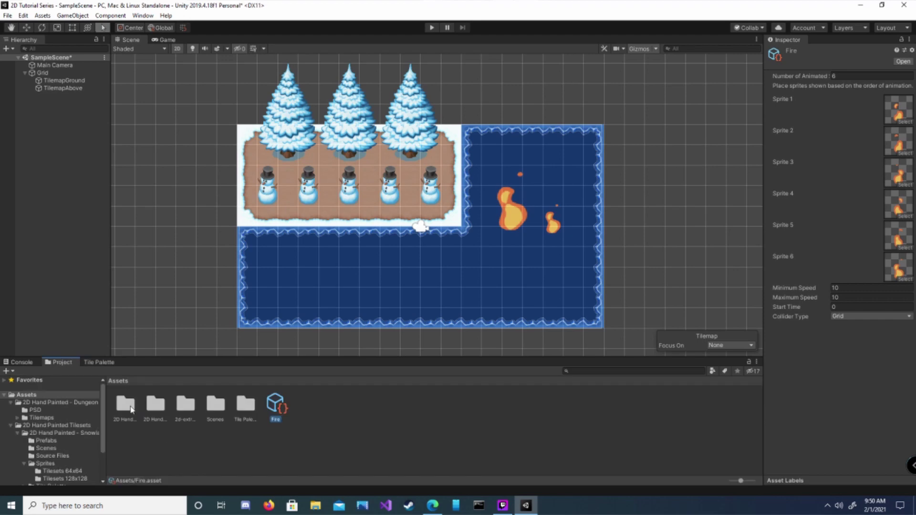
{"action": "double_click", "coordinate": [125, 405]}
{"action": "left_click", "coordinate": [155, 404]}
{"action": "double_click", "coordinate": [156, 405]}
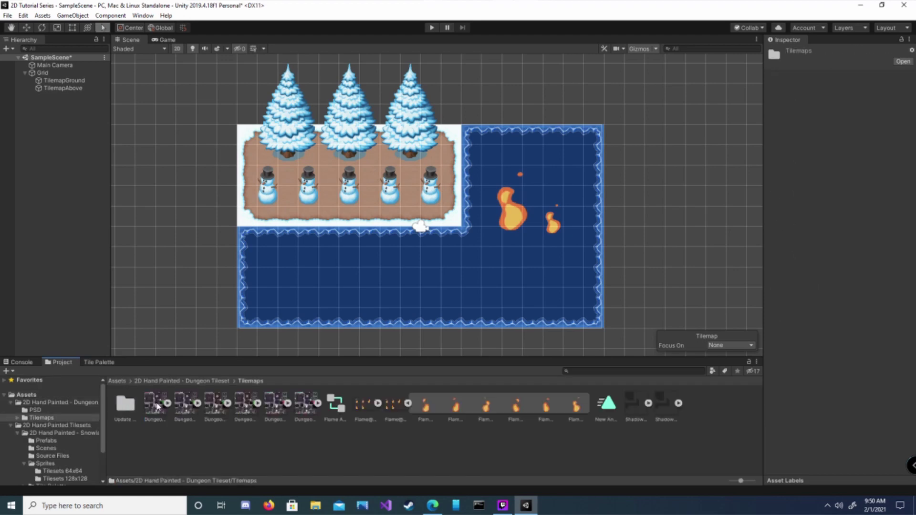
Switch the Tile Palette to the Dungeon palette, zoom in and pick a small red tile
{"action": "left_click", "coordinate": [99, 362]}
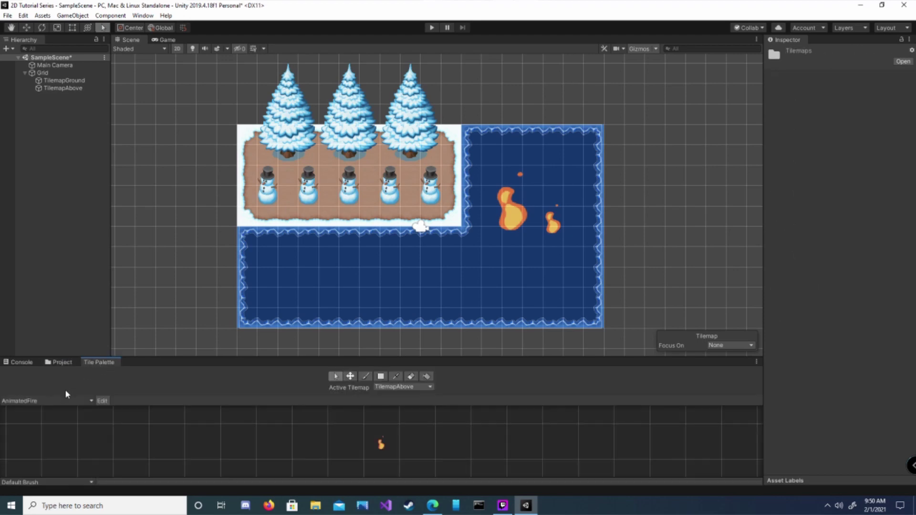
{"action": "left_click", "coordinate": [71, 401]}
{"action": "left_click", "coordinate": [34, 410]}
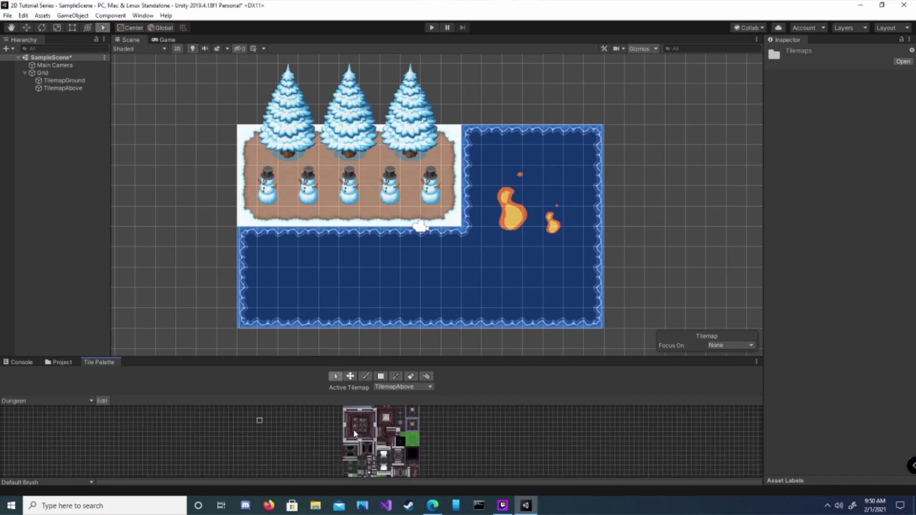
{"action": "scroll", "coordinate": [396, 471], "scroll_direction": "up", "scroll_amount": 5}
{"action": "scroll", "coordinate": [394, 454], "scroll_direction": "up", "scroll_amount": 6}
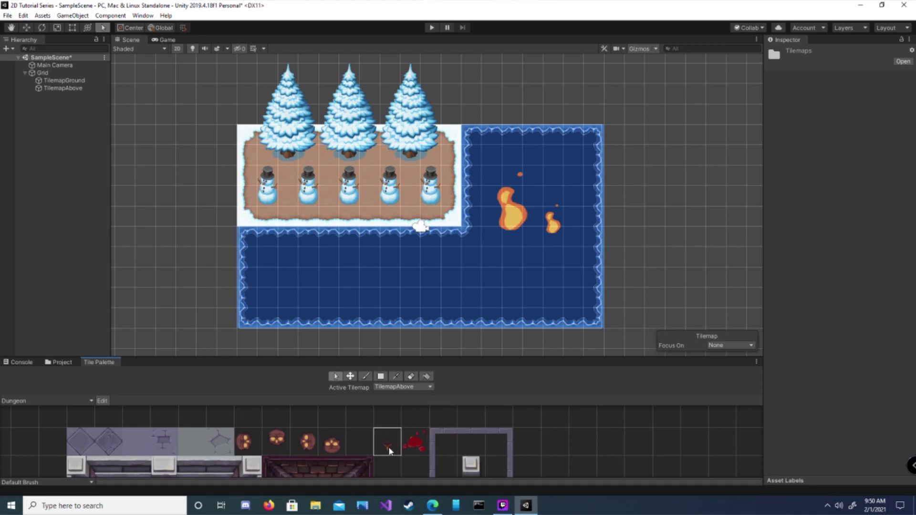
{"action": "left_click", "coordinate": [387, 446]}
{"action": "left_click", "coordinate": [335, 376]}
Paint the small red tile into the lower water area of the scene
{"action": "left_click", "coordinate": [365, 376]}
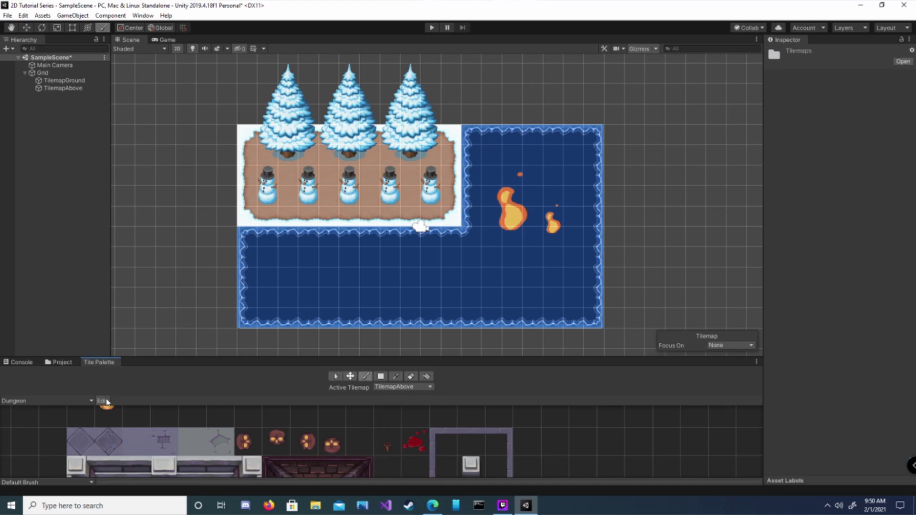
{"action": "left_click", "coordinate": [386, 441]}
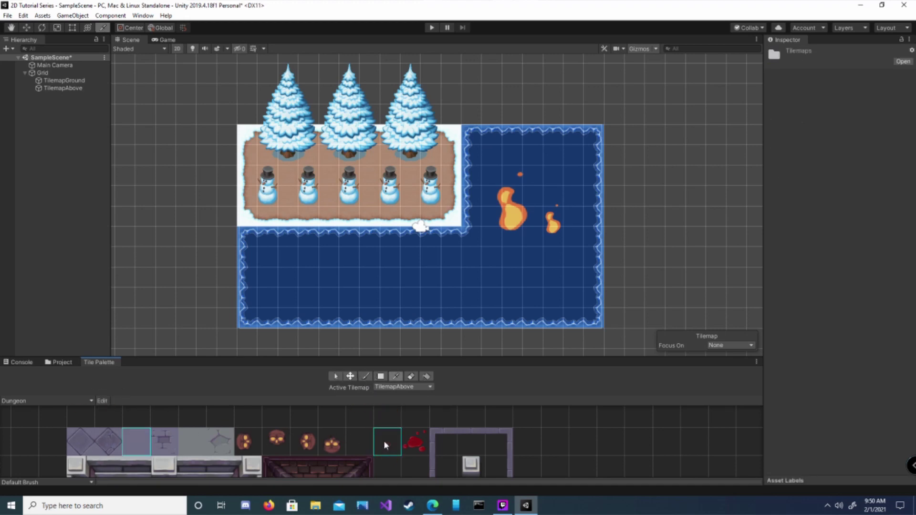
{"action": "left_click", "coordinate": [369, 261]}
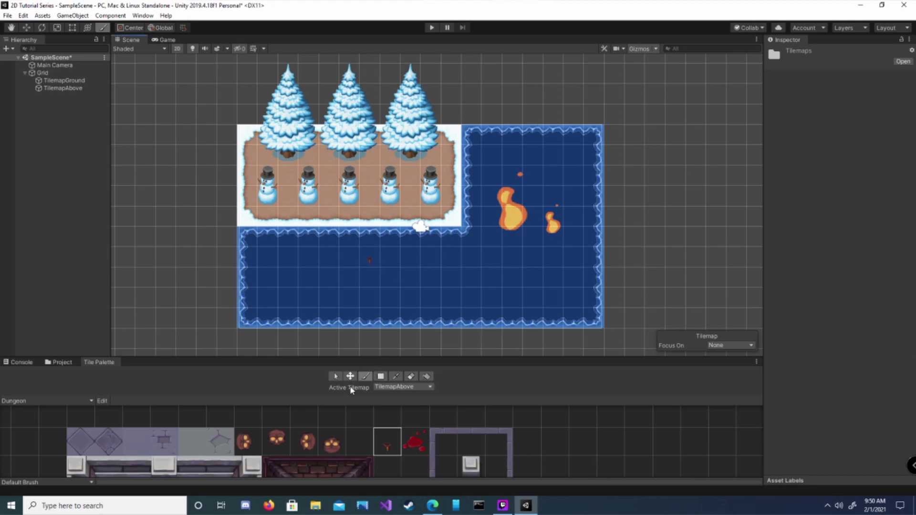
Add three copies of the red tile into empty cells of the Dungeon palette
{"action": "left_click", "coordinate": [396, 377]}
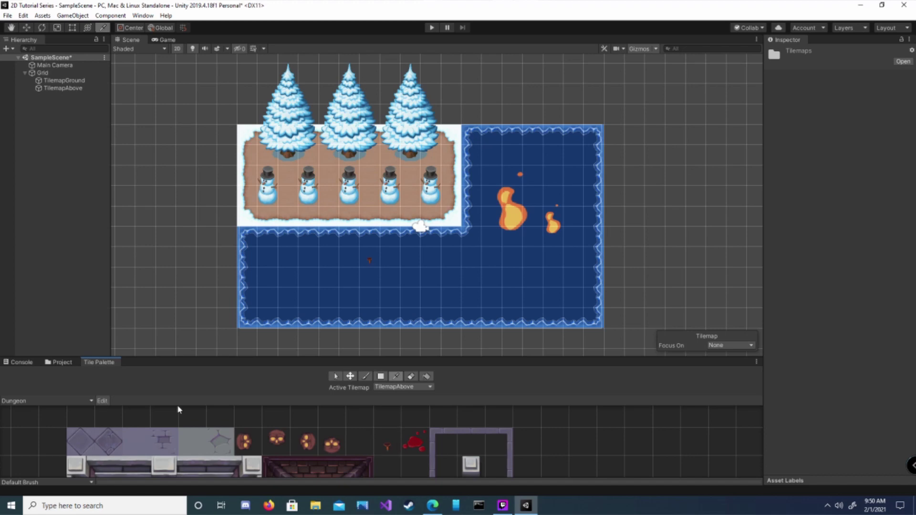
{"action": "left_click", "coordinate": [396, 376]}
{"action": "left_click", "coordinate": [390, 444]}
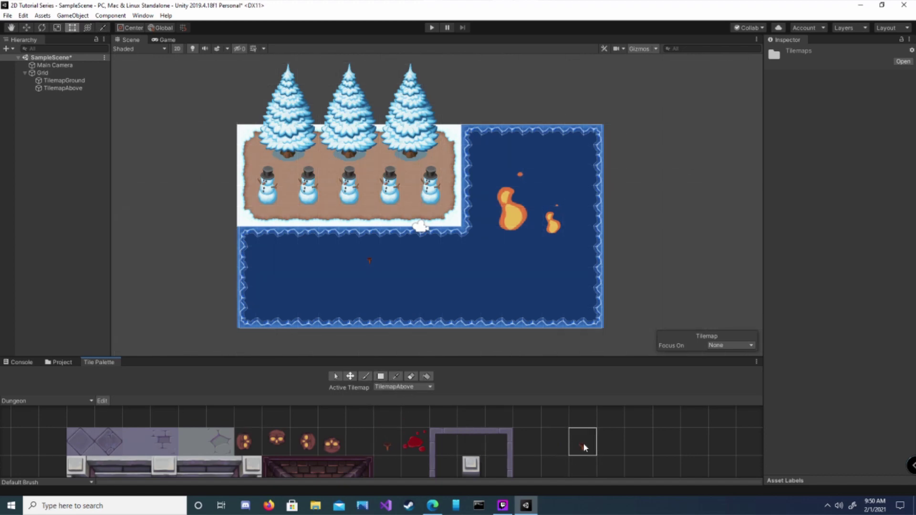
{"action": "left_click", "coordinate": [396, 376]}
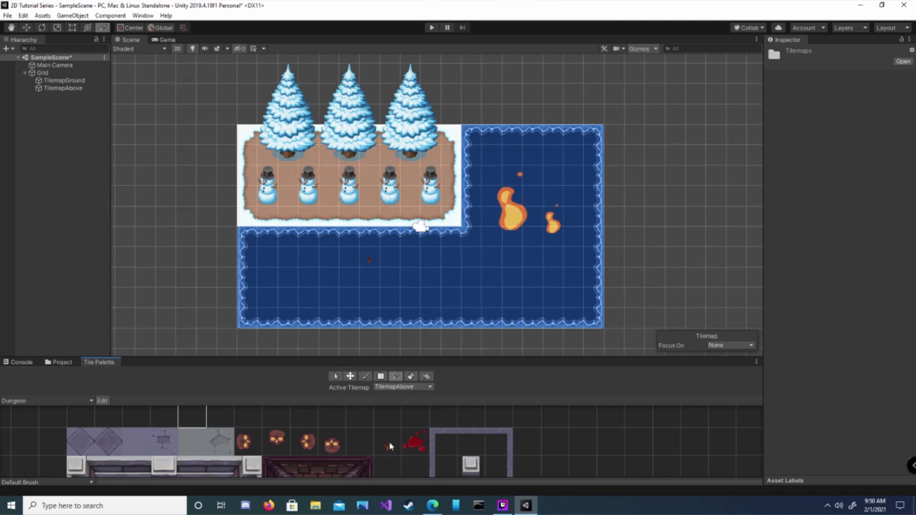
{"action": "left_click", "coordinate": [389, 439]}
{"action": "left_click", "coordinate": [552, 446]}
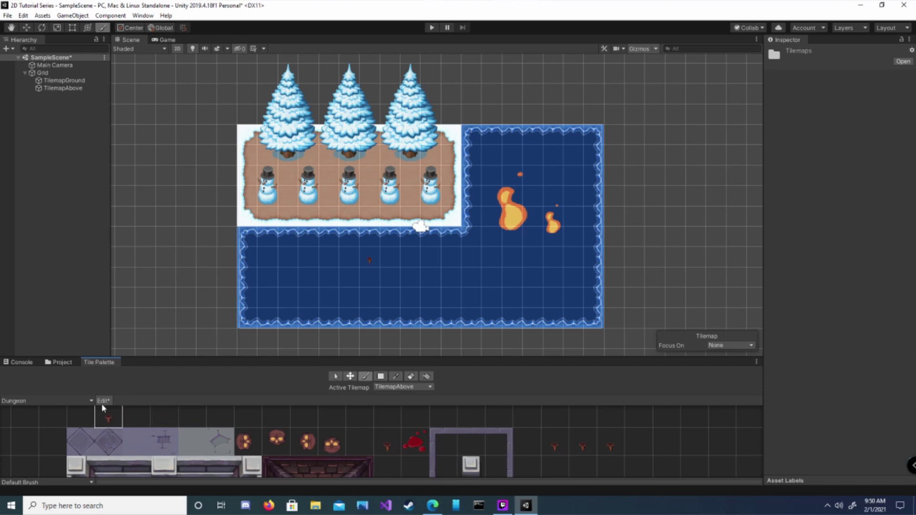
Rotate the first copied red tile to Z 90 degrees in the Inspector
{"action": "left_click", "coordinate": [337, 377]}
{"action": "left_click", "coordinate": [561, 437]}
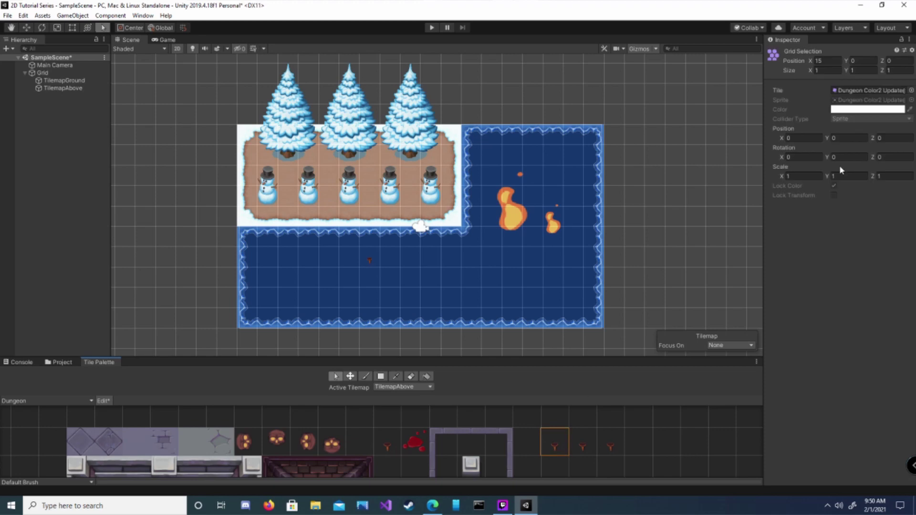
{"action": "left_click", "coordinate": [811, 157]}
{"action": "key", "text": "Tab"}
{"action": "key", "text": "Tab"}
{"action": "type", "text": "90"}
{"action": "key", "text": "Return"}
Set the second and third red tile copies to Z rotations of 180 and 270
{"action": "left_click", "coordinate": [581, 443]}
{"action": "left_click", "coordinate": [897, 157]}
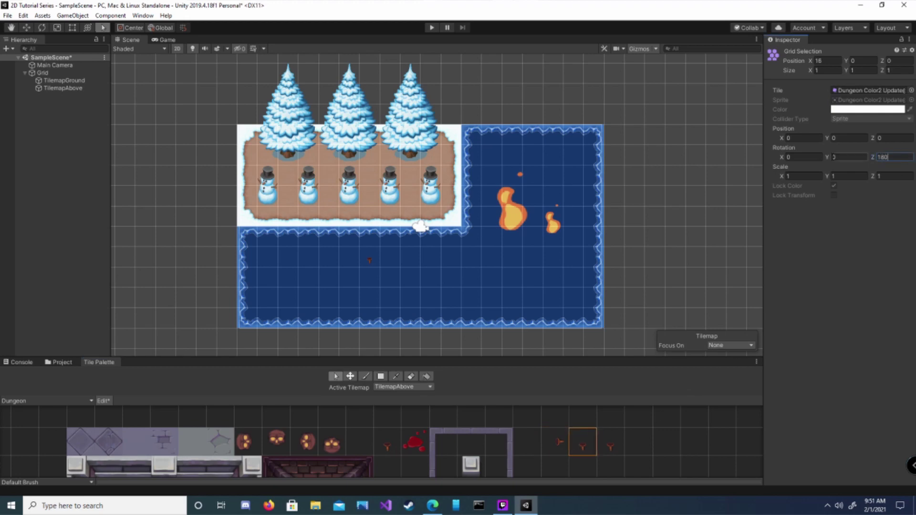
{"action": "key", "text": "Return"}
{"action": "left_click", "coordinate": [612, 442]}
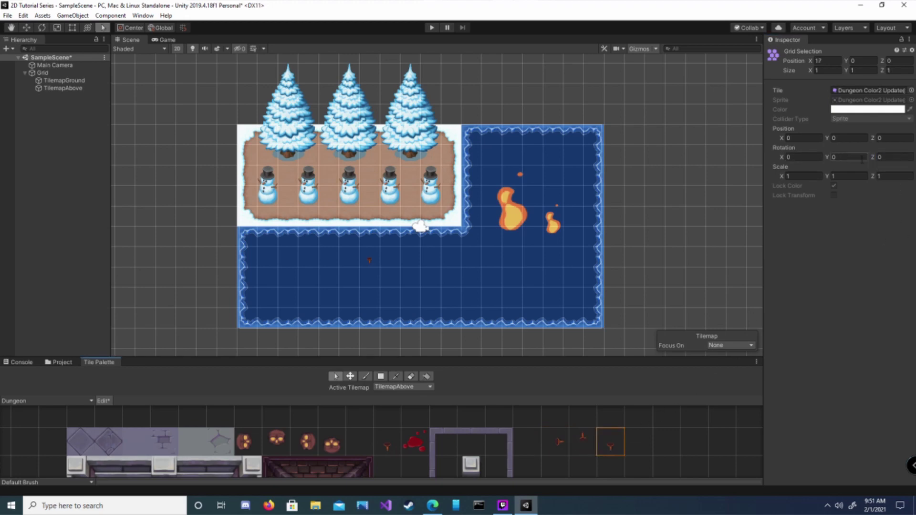
{"action": "left_click", "coordinate": [883, 157]}
{"action": "type", "text": "272"}
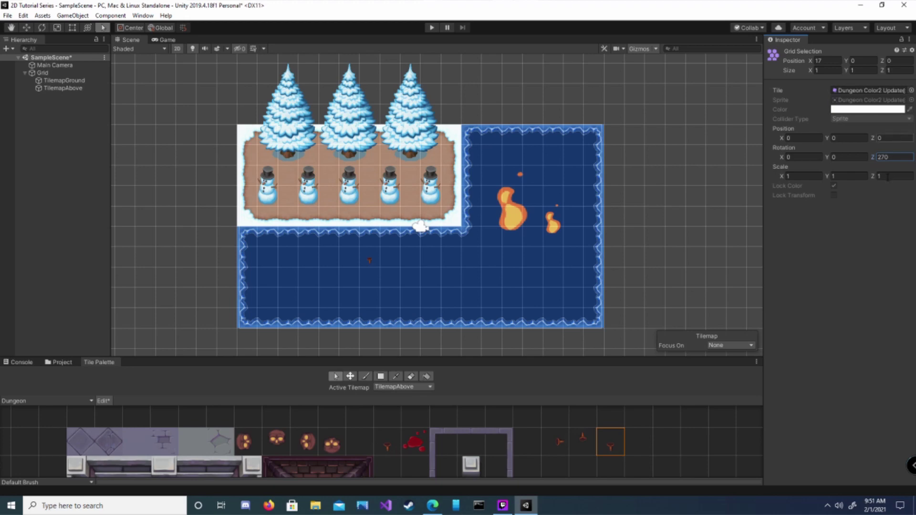
{"action": "left_click", "coordinate": [823, 297]}
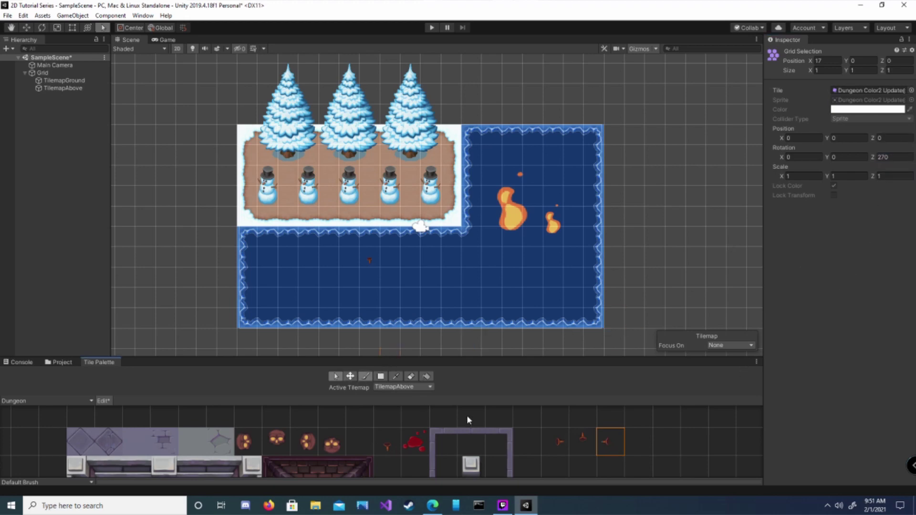
{"action": "left_click", "coordinate": [365, 376]}
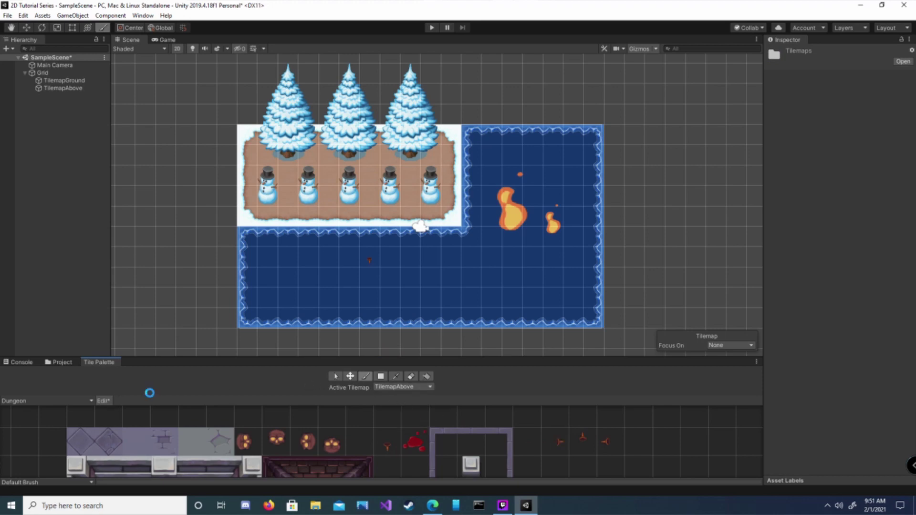
Paint rotated red tiles across the water below the field, erasing the one misplaced tile
{"action": "left_click", "coordinate": [387, 441]}
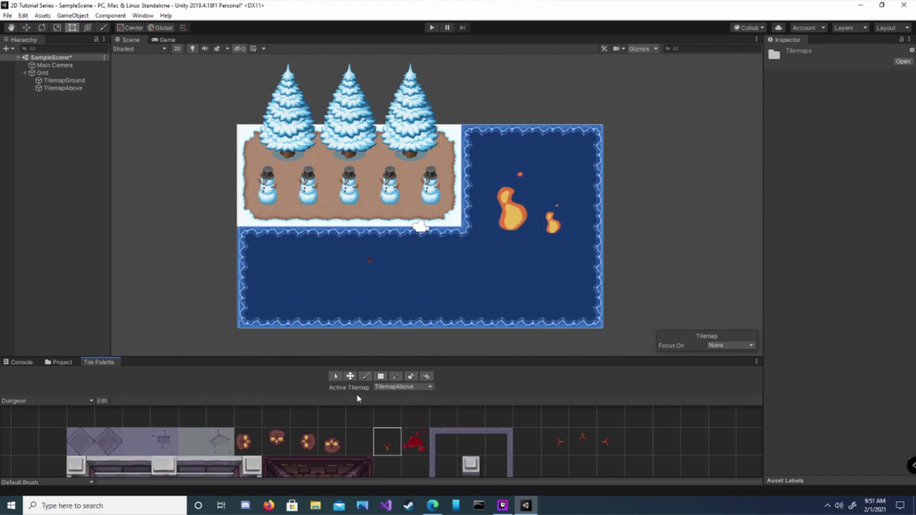
{"action": "left_click", "coordinate": [553, 442]}
{"action": "key", "text": "b"}
{"action": "left_click", "coordinate": [411, 258]}
{"action": "left_click", "coordinate": [583, 442]}
{"action": "left_click", "coordinate": [451, 255]}
{"action": "left_click", "coordinate": [472, 255]}
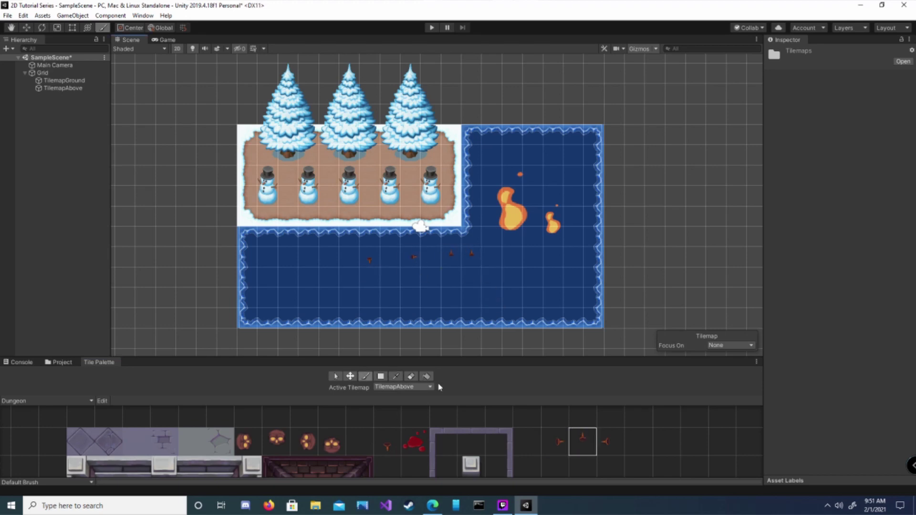
{"action": "left_click", "coordinate": [410, 376]}
{"action": "left_click", "coordinate": [472, 253]}
{"action": "left_click", "coordinate": [610, 442]}
Finish the red tile row, then brush three fire tile copies into the AnimatedFire palette
{"action": "left_click", "coordinate": [488, 262]}
{"action": "left_click", "coordinate": [64, 401]}
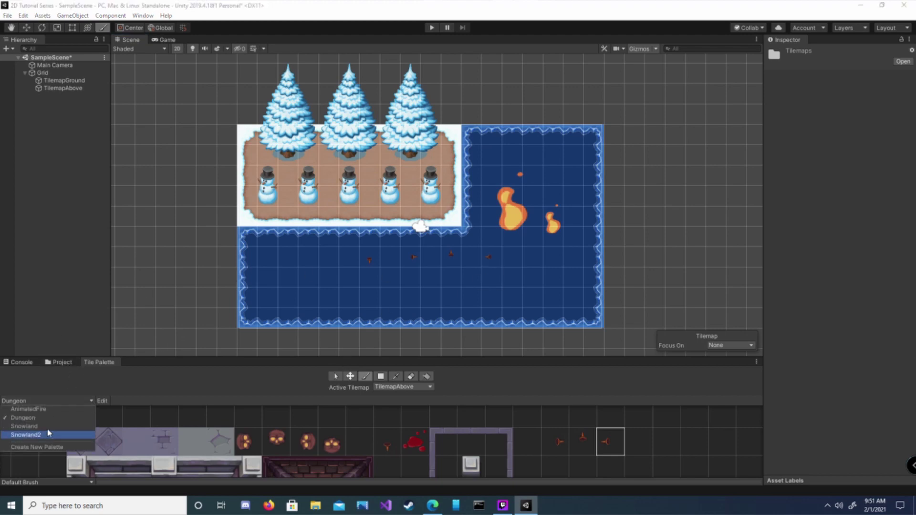
{"action": "left_click", "coordinate": [56, 408]}
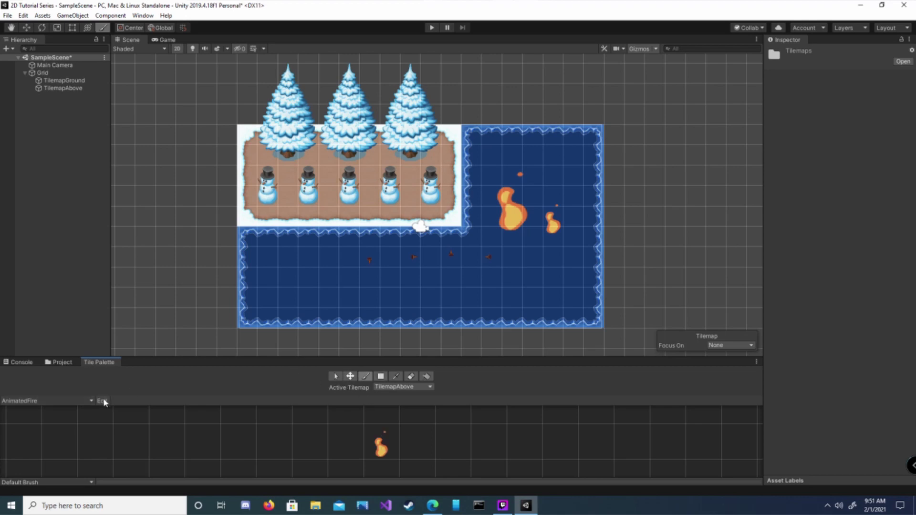
{"action": "left_click", "coordinate": [382, 451]}
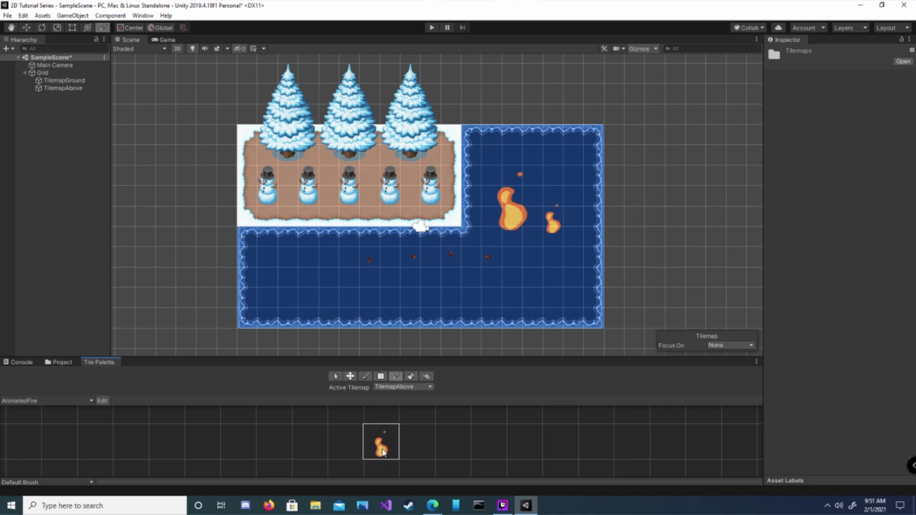
{"action": "key", "text": "b"}
{"action": "left_click", "coordinate": [417, 449]}
{"action": "left_click", "coordinate": [453, 448]}
{"action": "left_click", "coordinate": [490, 448]}
Set the three fire copies' Z rotation to 90, 180 and 270 degrees
{"action": "left_click", "coordinate": [335, 376]}
{"action": "left_click", "coordinate": [420, 442]}
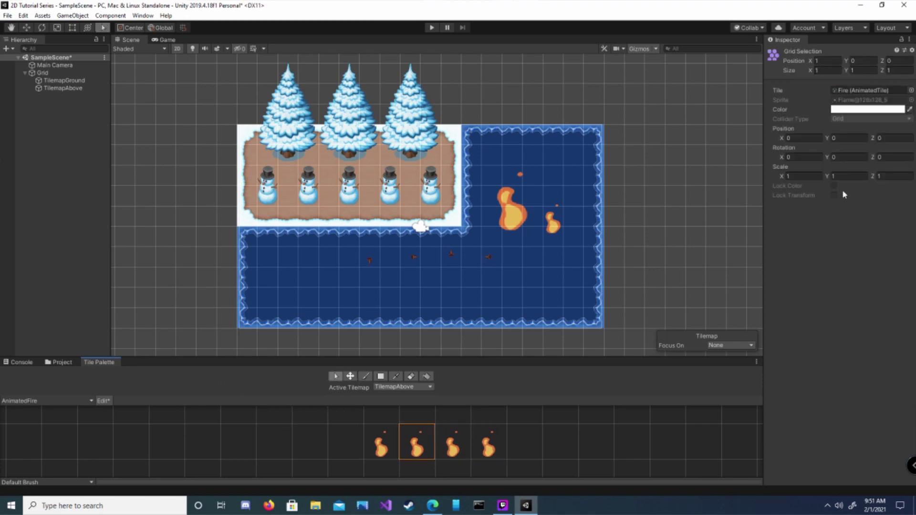
{"action": "left_click", "coordinate": [892, 157]}
{"action": "type", "text": "90"}
{"action": "left_click", "coordinate": [459, 435]}
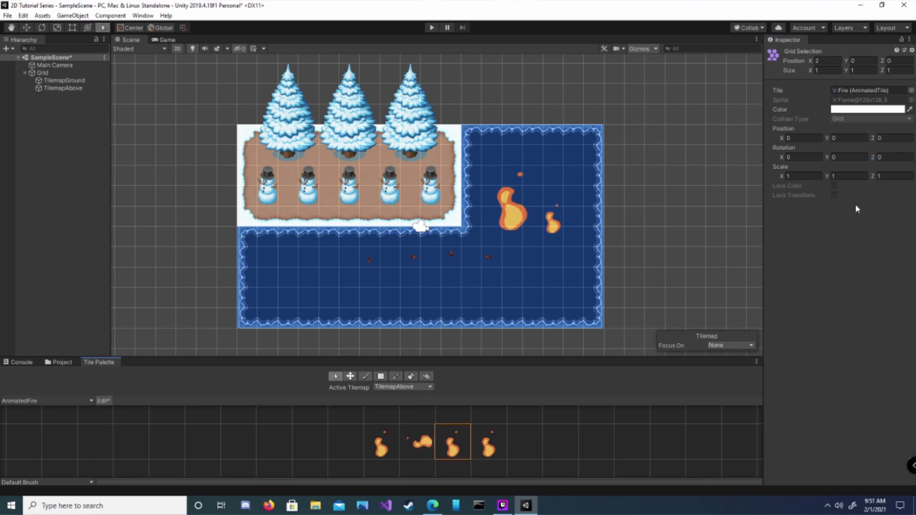
{"action": "left_click", "coordinate": [887, 158]}
{"action": "type", "text": "180"}
{"action": "key", "text": "Return"}
{"action": "left_click", "coordinate": [488, 441]}
{"action": "left_click", "coordinate": [879, 157]}
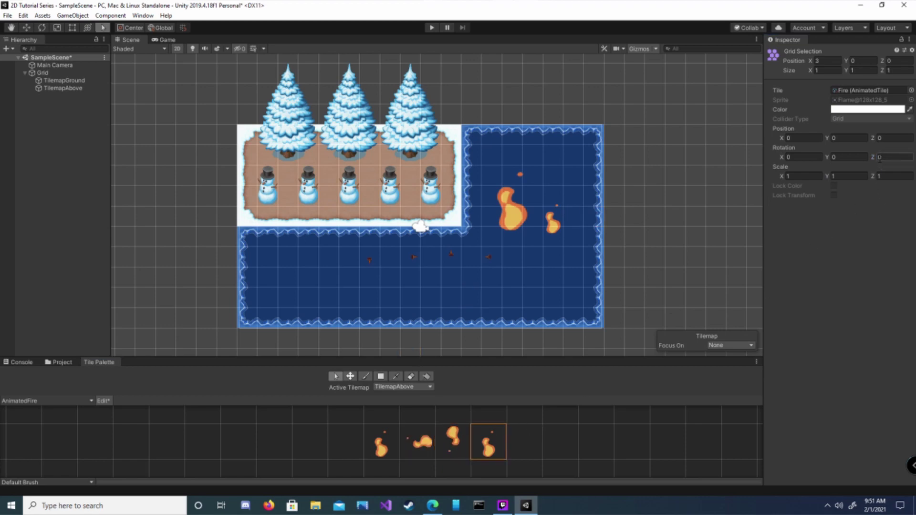
{"action": "type", "text": "270"}
{"action": "key", "text": "BackSpace"}
{"action": "key", "text": "BackSpace"}
{"action": "key", "text": "Return"}
Erase the stray upright fire copy accidentally painted into the AnimatedFire palette
{"action": "left_click", "coordinate": [376, 443]}
{"action": "left_click", "coordinate": [366, 376]}
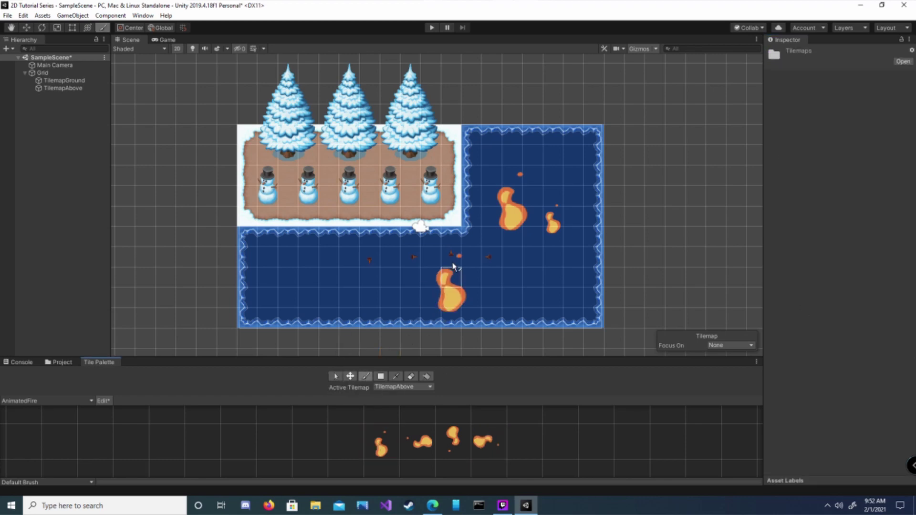
{"action": "left_click", "coordinate": [321, 443]}
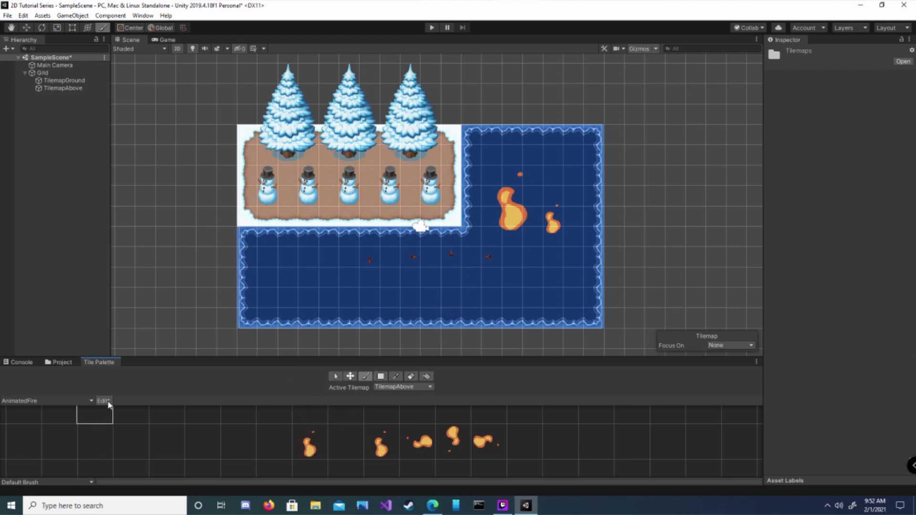
{"action": "left_click", "coordinate": [411, 376]}
{"action": "left_click", "coordinate": [310, 444]}
Paint an upright fire into the lower water area
{"action": "left_click", "coordinate": [380, 442]}
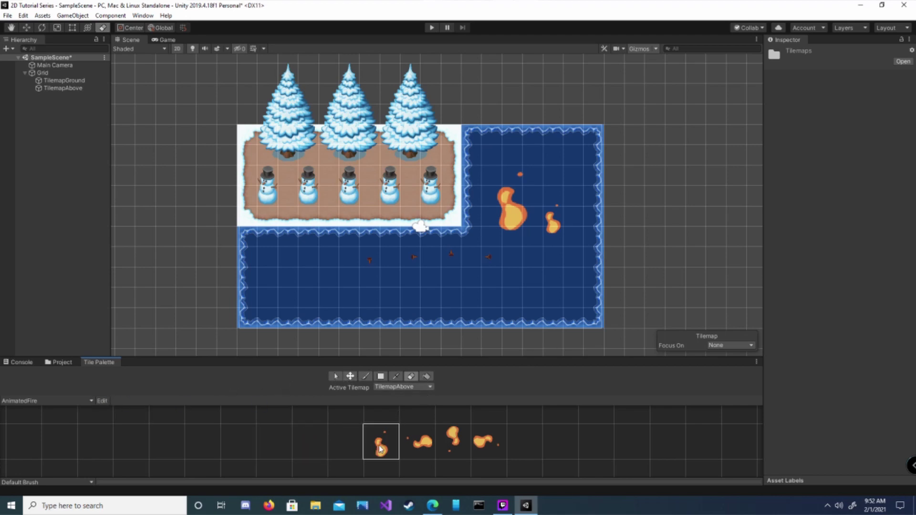
{"action": "left_click", "coordinate": [366, 376]}
{"action": "left_click", "coordinate": [406, 276]}
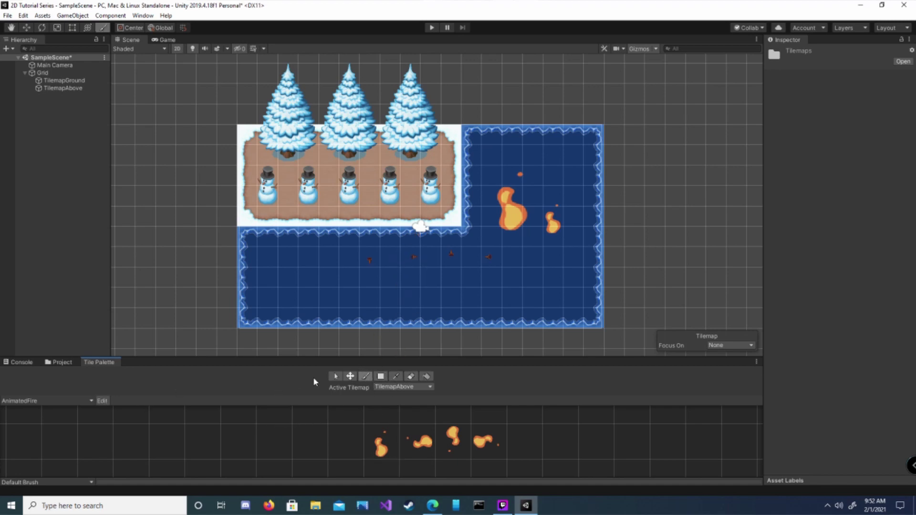
Scale the first two fire tiles to 0.25 on X, Y and Z
{"action": "left_click", "coordinate": [336, 377]}
{"action": "left_click", "coordinate": [381, 442]}
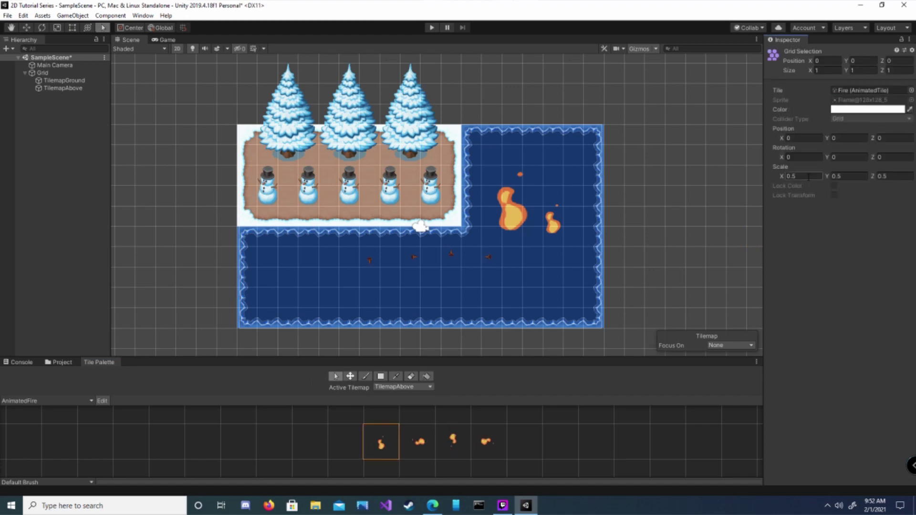
{"action": "left_click", "coordinate": [808, 177]}
{"action": "key", "text": "BackSpace"}
{"action": "type", "text": ".25"}
{"action": "key", "text": "Tab"}
{"action": "type", "text": ".25"}
{"action": "key", "text": "Tab"}
{"action": "type", "text": ".25"}
{"action": "key", "text": "Return"}
{"action": "left_click", "coordinate": [416, 441]}
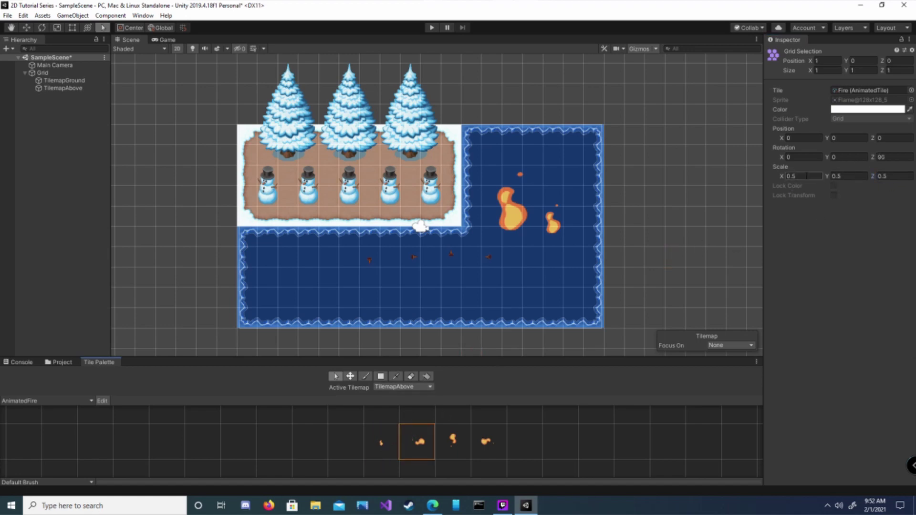
{"action": "left_click", "coordinate": [853, 175]}
{"action": "type", "text": ".25"}
{"action": "key", "text": "Tab"}
{"action": "type", "text": ".25"}
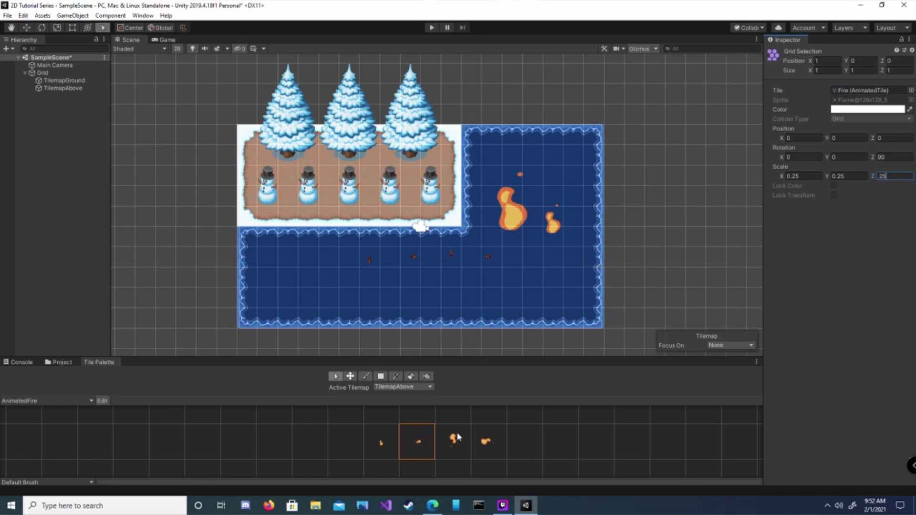
Scale the third and fourth fire tiles to 0.25 on X, Y and Z
{"action": "left_click", "coordinate": [453, 438]}
{"action": "left_click", "coordinate": [809, 175]}
{"action": "type", "text": ".25"}
{"action": "key", "text": "Tab"}
{"action": "type", "text": ".25"}
{"action": "key", "text": "Tab"}
{"action": "type", "text": ".25"}
{"action": "left_click", "coordinate": [494, 452]}
{"action": "left_click", "coordinate": [800, 176]}
{"action": "type", "text": ".25"}
{"action": "key", "text": "Tab"}
{"action": "type", "text": ".25"}
{"action": "key", "text": "Tab"}
{"action": "type", "text": ".25"}
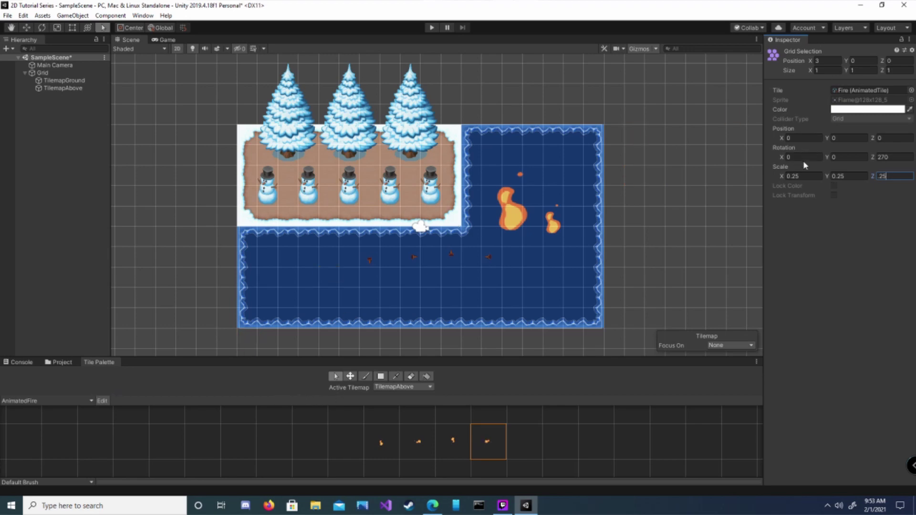
{"action": "left_click", "coordinate": [806, 84]}
Paint a test fire on the water and undo it
{"action": "left_click", "coordinate": [366, 376]}
{"action": "left_click", "coordinate": [380, 444]}
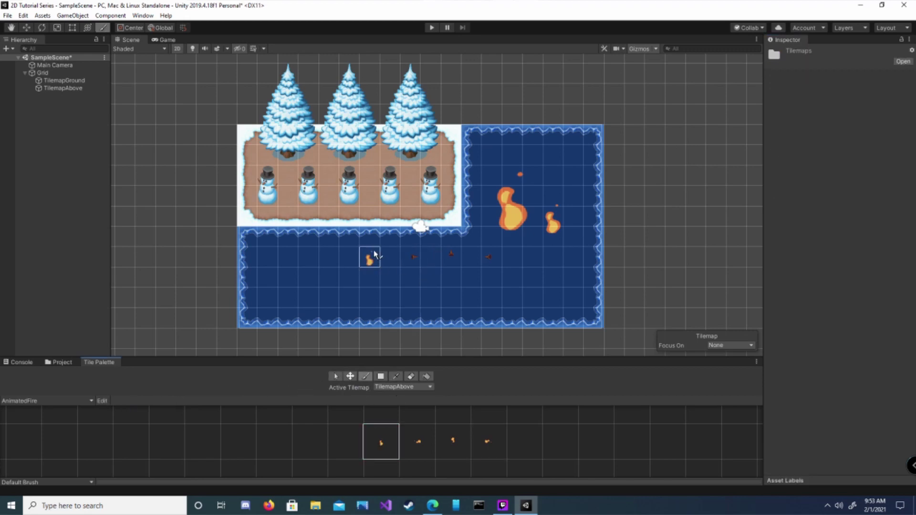
{"action": "left_click", "coordinate": [386, 262]}
{"action": "key", "text": "ctrl+z"}
{"action": "left_click", "coordinate": [323, 390]}
Offset the first fire tile to Y 0.5 and the second to X -0.5
{"action": "left_click", "coordinate": [335, 376]}
{"action": "left_click", "coordinate": [380, 442]}
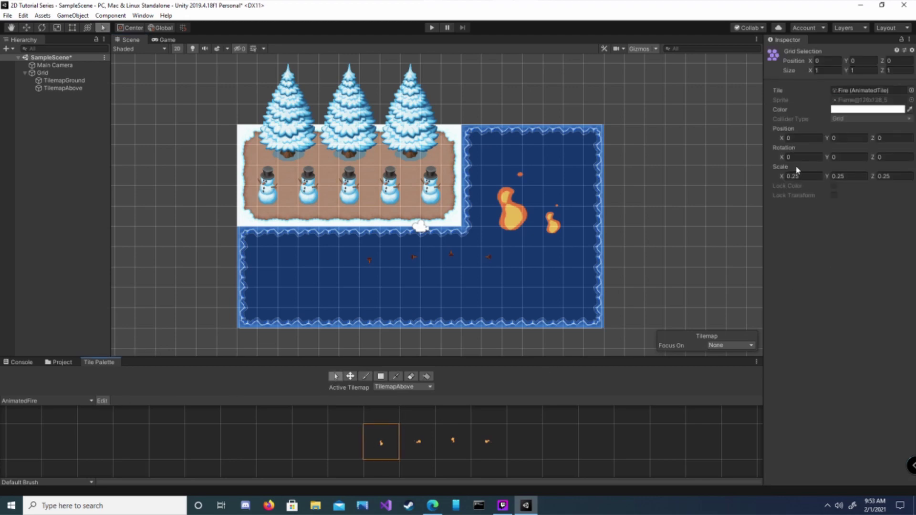
{"action": "left_click", "coordinate": [836, 138]}
{"action": "type", "text": ".5"}
{"action": "left_click", "coordinate": [422, 440]}
{"action": "left_click", "coordinate": [851, 139]}
{"action": "key", "text": "BackSpace"}
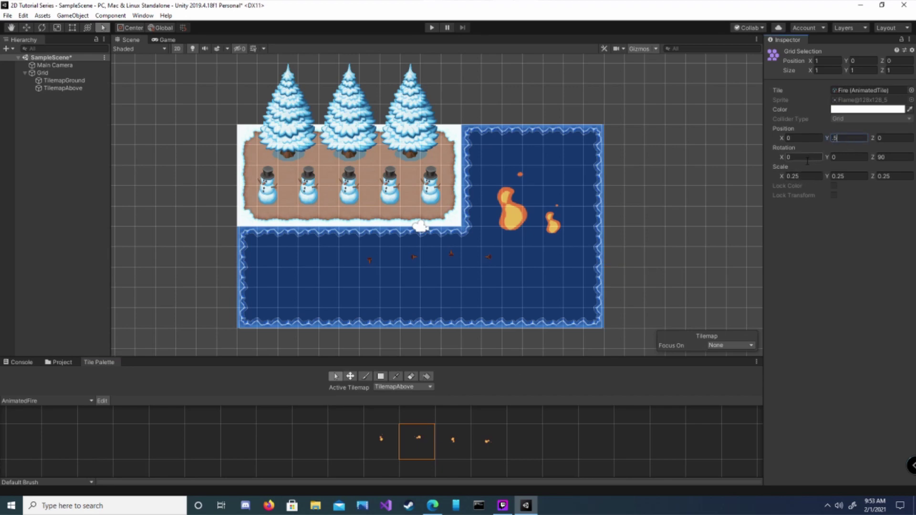
{"action": "type", "text": ".5"}
{"action": "left_click", "coordinate": [806, 138]}
{"action": "key", "text": "Return"}
{"action": "left_click", "coordinate": [805, 138]}
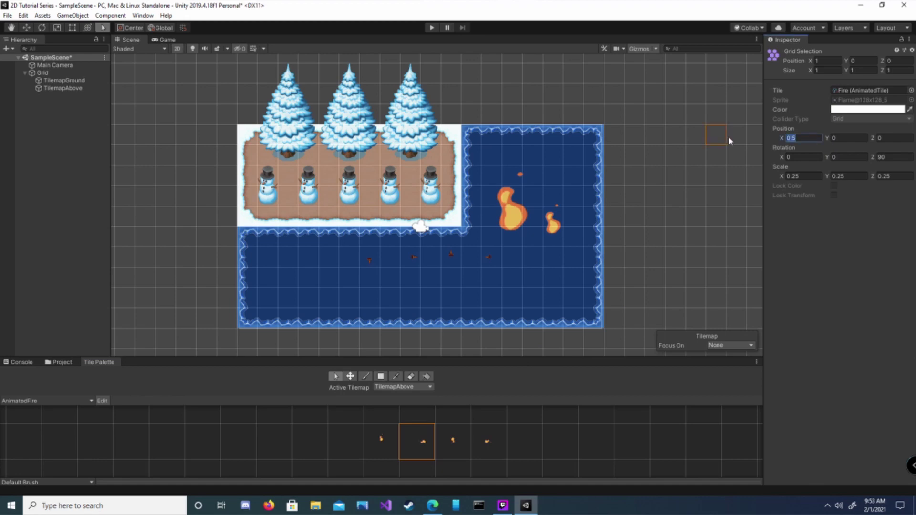
{"action": "type", "text": "-0.5"}
{"action": "key", "text": "Return"}
Offset the third fire tile to Y -0.5 and the fourth to X 0.5
{"action": "left_click", "coordinate": [453, 443]}
{"action": "left_click", "coordinate": [845, 139]}
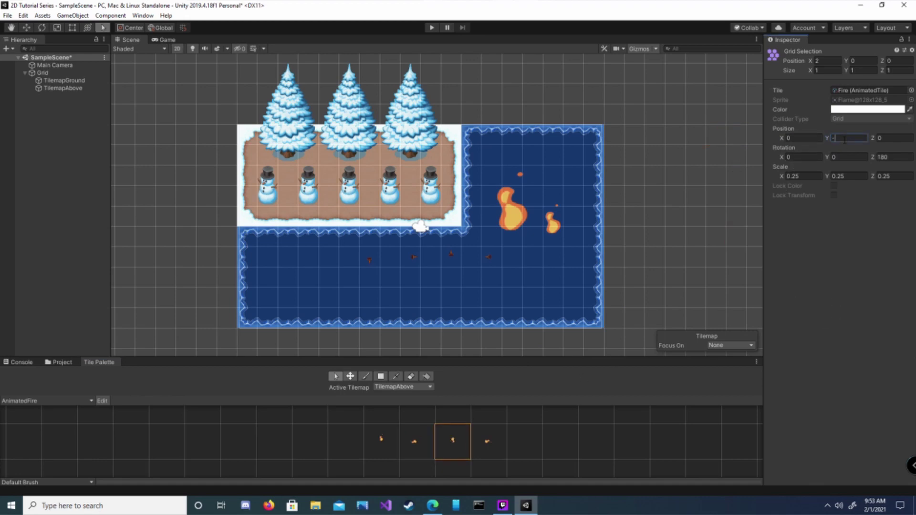
{"action": "type", "text": "-.5"}
{"action": "left_click", "coordinate": [488, 435]}
{"action": "left_click", "coordinate": [786, 138]}
{"action": "type", "text": ".5"}
{"action": "key", "text": "Return"}
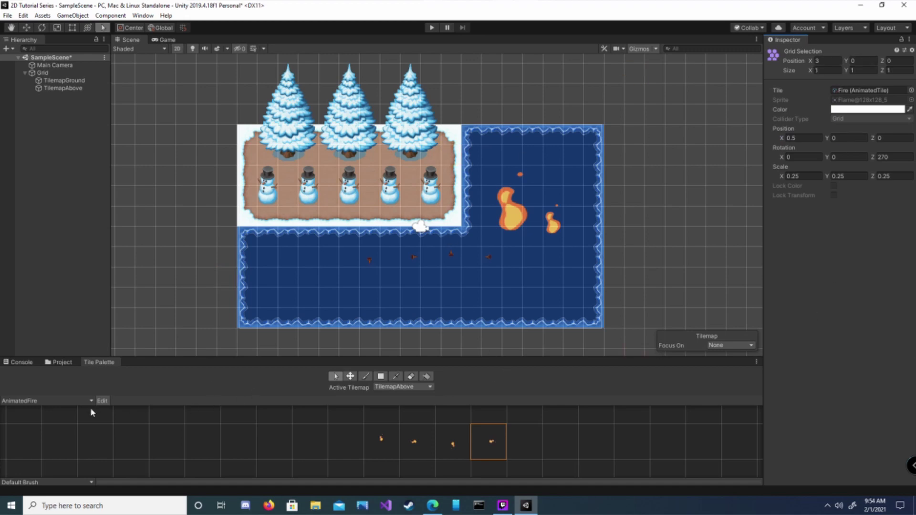
Set up the tile brush on TilemapGround using the Dungeon palette
{"action": "left_click", "coordinate": [381, 442]}
{"action": "left_click", "coordinate": [366, 376]}
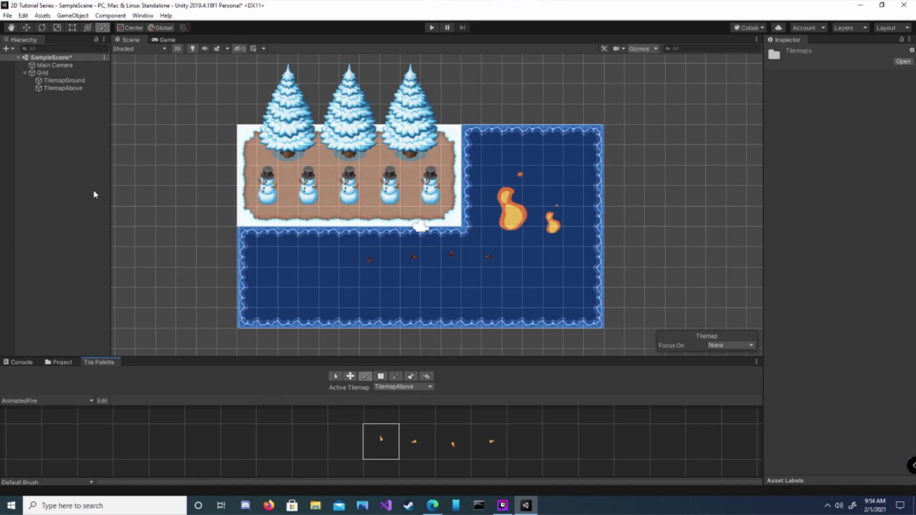
{"action": "left_click", "coordinate": [67, 81]}
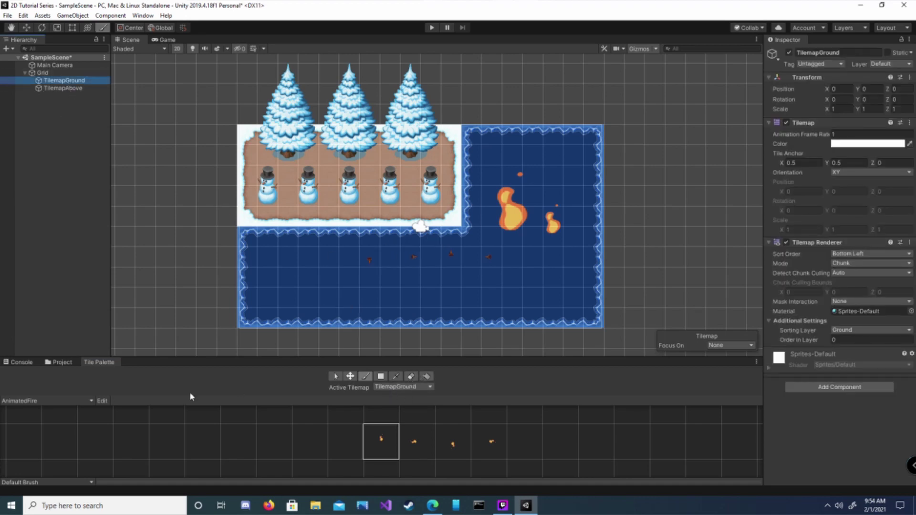
{"action": "left_click", "coordinate": [90, 401]}
{"action": "left_click", "coordinate": [29, 417]}
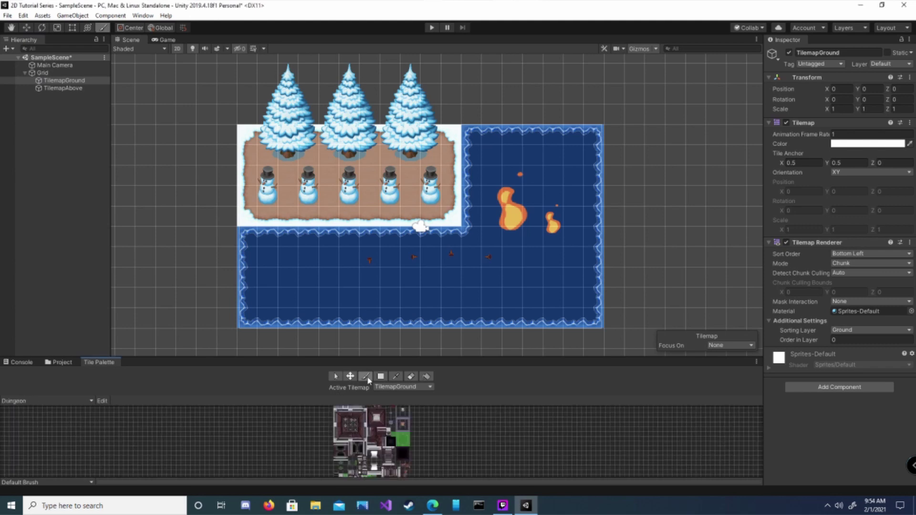
{"action": "left_click", "coordinate": [403, 386]}
{"action": "left_click", "coordinate": [396, 395]}
Erase the four small red marks on the water
{"action": "left_click", "coordinate": [411, 376]}
{"action": "left_click", "coordinate": [349, 281]}
{"action": "left_click", "coordinate": [394, 277]}
{"action": "left_click", "coordinate": [431, 274]}
{"action": "left_click", "coordinate": [468, 298]}
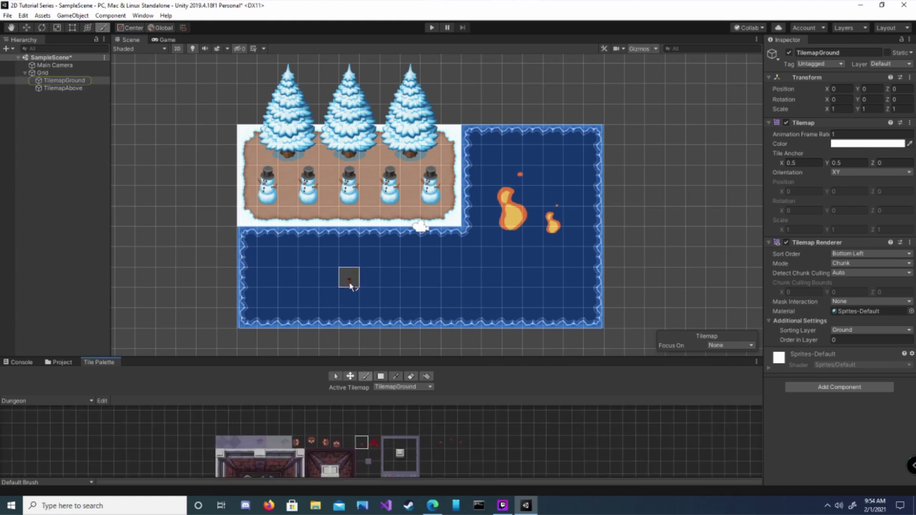
Paint four grey torch tiles in the water row where the red marks were
{"action": "left_click", "coordinate": [349, 281]}
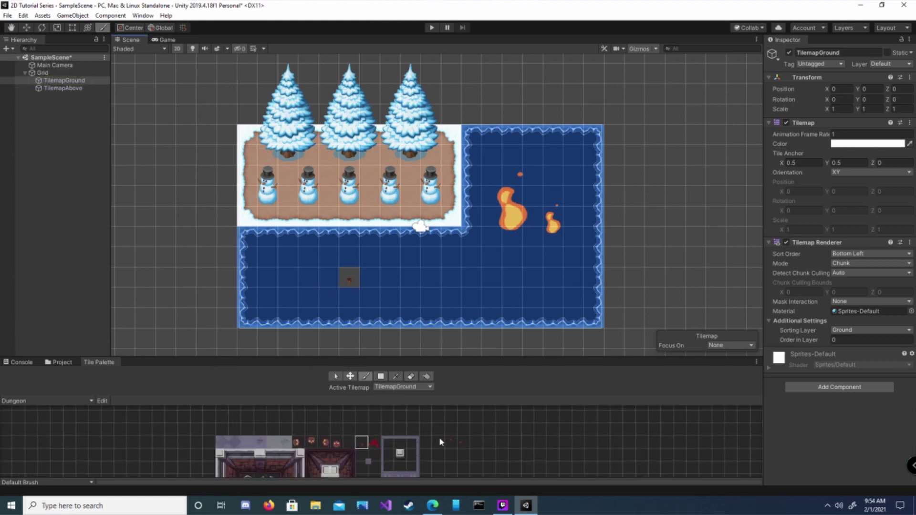
{"action": "left_click", "coordinate": [393, 279]}
{"action": "left_click", "coordinate": [451, 441]}
{"action": "left_click", "coordinate": [430, 281]}
{"action": "left_click", "coordinate": [463, 442]}
{"action": "left_click", "coordinate": [471, 279]}
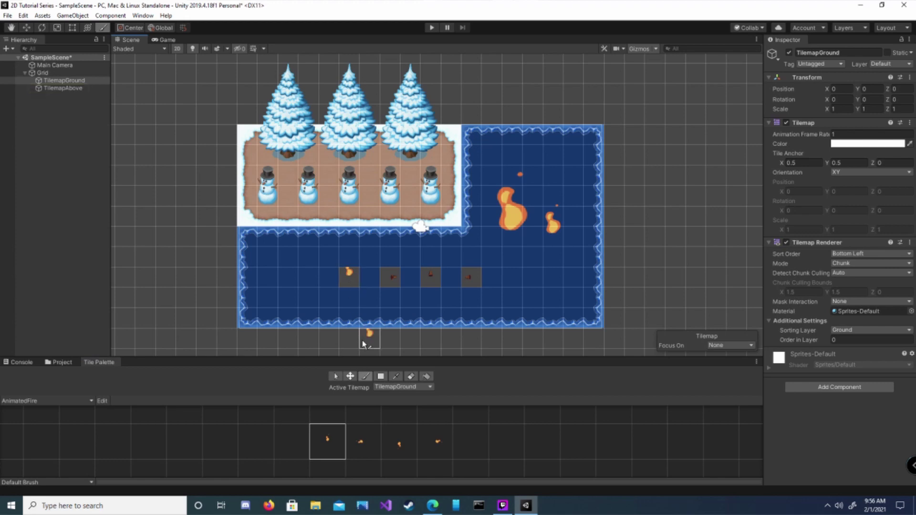
On TilemapAbove, place a differently angled flame on each of the four torch tiles
{"action": "left_click", "coordinate": [393, 389]}
{"action": "left_click", "coordinate": [406, 405]}
{"action": "left_click", "coordinate": [346, 278]}
{"action": "left_click", "coordinate": [365, 444]}
{"action": "left_click", "coordinate": [399, 441]}
{"action": "left_click", "coordinate": [431, 279]}
{"action": "left_click", "coordinate": [435, 441]}
{"action": "left_click", "coordinate": [473, 278]}
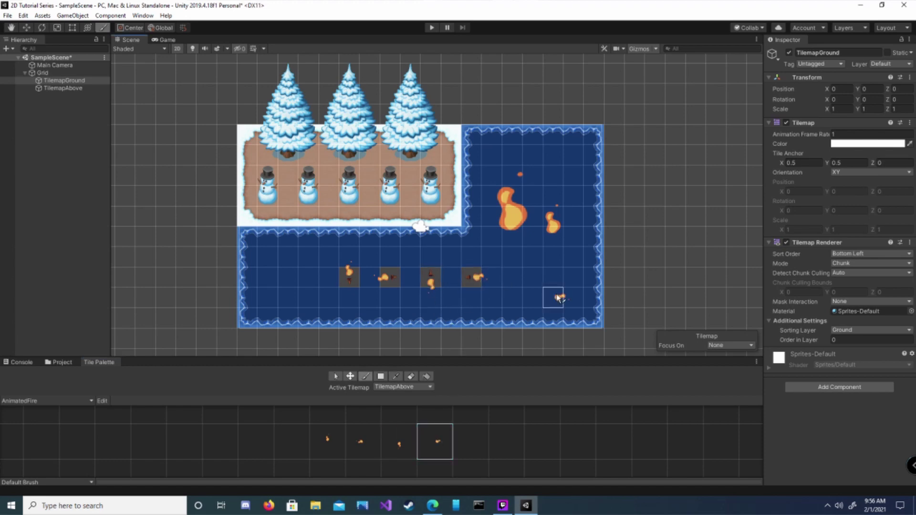
Run the scene to watch the torch flames animate, then stop play mode
{"action": "left_click", "coordinate": [431, 28]}
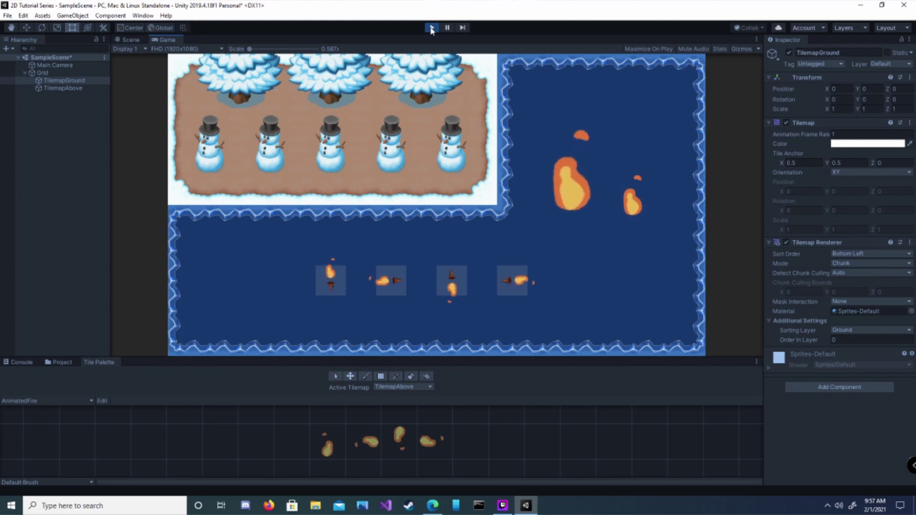
{"action": "left_click", "coordinate": [431, 28]}
Paint snow edges, a tan field border and a snow-filled ice rectangle in the water
{"action": "key", "text": "ctrl+z"}
{"action": "key", "text": "ctrl+z"}
{"action": "key", "text": "ctrl+z"}
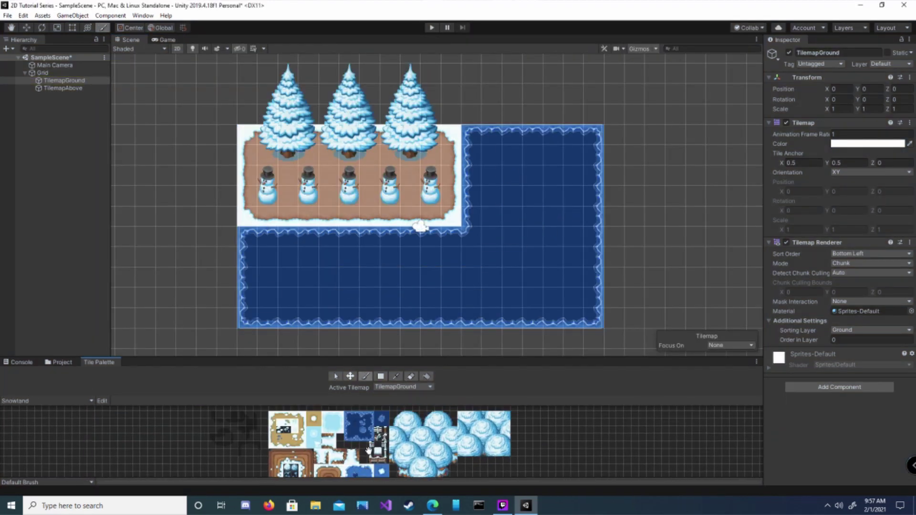
{"action": "left_click_drag", "start_coordinate": [451, 228], "coordinate": [451, 117]}
{"action": "scroll", "coordinate": [484, 143], "scroll_direction": "down", "scroll_amount": 2}
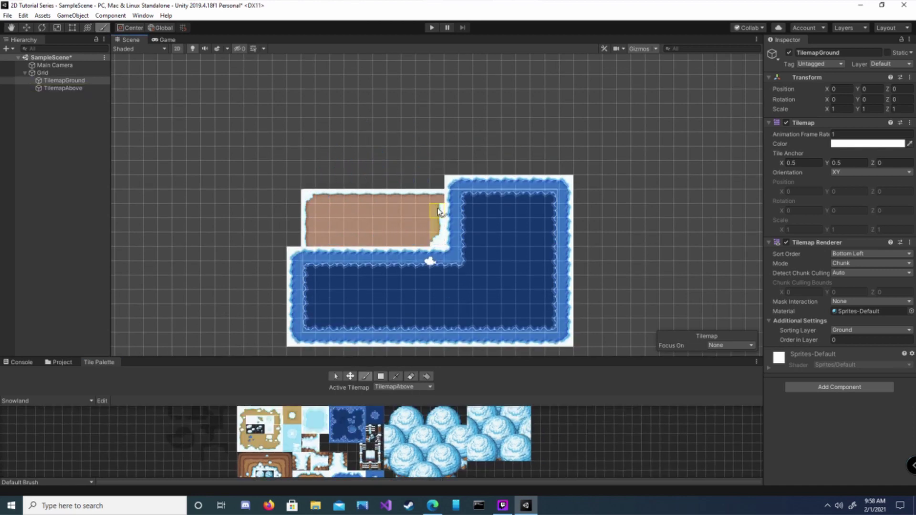
{"action": "mouse_move", "coordinate": [437, 210]}
{"action": "left_mouse_down"}
{"action": "mouse_move", "coordinate": [297, 189]}
{"action": "mouse_move", "coordinate": [405, 234]}
{"action": "left_mouse_up"}
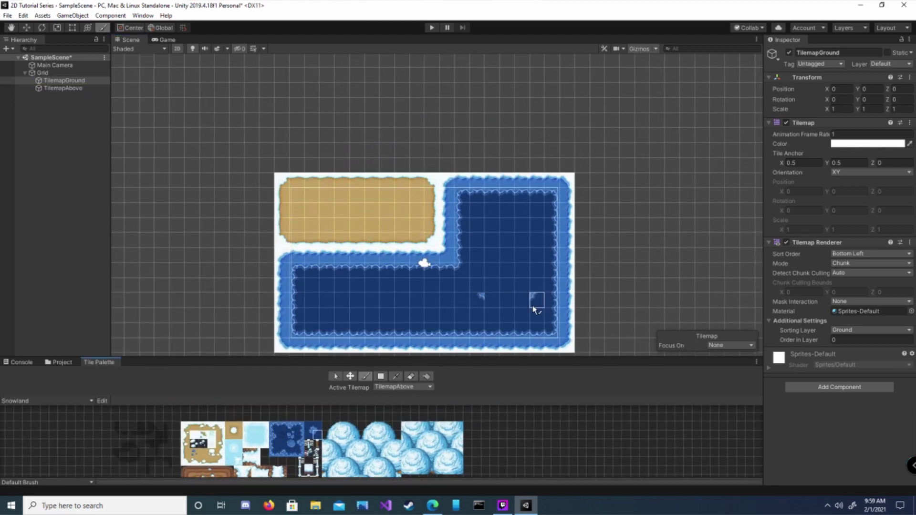
{"action": "mouse_move", "coordinate": [486, 228]}
{"action": "left_mouse_down"}
{"action": "mouse_move", "coordinate": [537, 288]}
{"action": "mouse_move", "coordinate": [482, 287]}
{"action": "mouse_move", "coordinate": [506, 262]}
{"action": "mouse_move", "coordinate": [499, 281]}
{"action": "mouse_move", "coordinate": [520, 246]}
{"action": "mouse_move", "coordinate": [506, 262]}
{"action": "left_mouse_up"}
{"action": "left_click", "coordinate": [328, 443]}
Add a TilemapObject layer and paint a fence around the sand field on it
{"action": "right_click", "coordinate": [58, 80]}
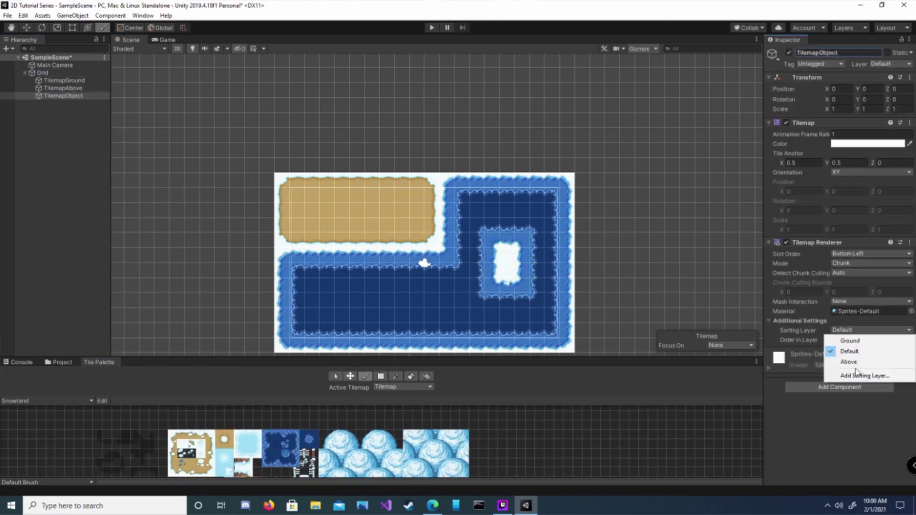
{"action": "left_click", "coordinate": [808, 374]}
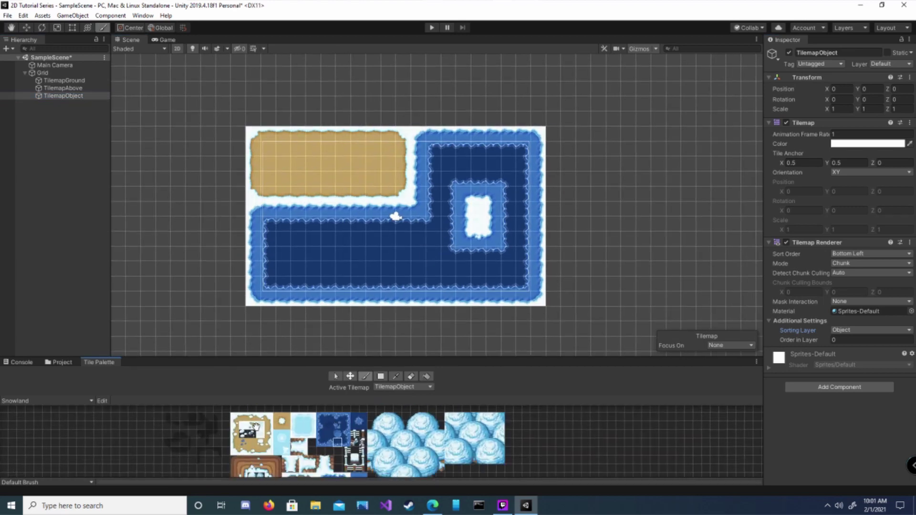
{"action": "left_click", "coordinate": [404, 387]}
{"action": "left_click", "coordinate": [403, 396]}
{"action": "mouse_move", "coordinate": [403, 193]}
{"action": "left_mouse_down"}
{"action": "mouse_move", "coordinate": [404, 143]}
{"action": "mouse_move", "coordinate": [255, 149]}
{"action": "mouse_move", "coordinate": [255, 193]}
{"action": "mouse_move", "coordinate": [396, 193]}
{"action": "left_mouse_up"}
{"action": "scroll", "coordinate": [365, 448], "scroll_direction": "up", "scroll_amount": 3}
{"action": "scroll", "coordinate": [366, 449], "scroll_direction": "down", "scroll_amount": 3}
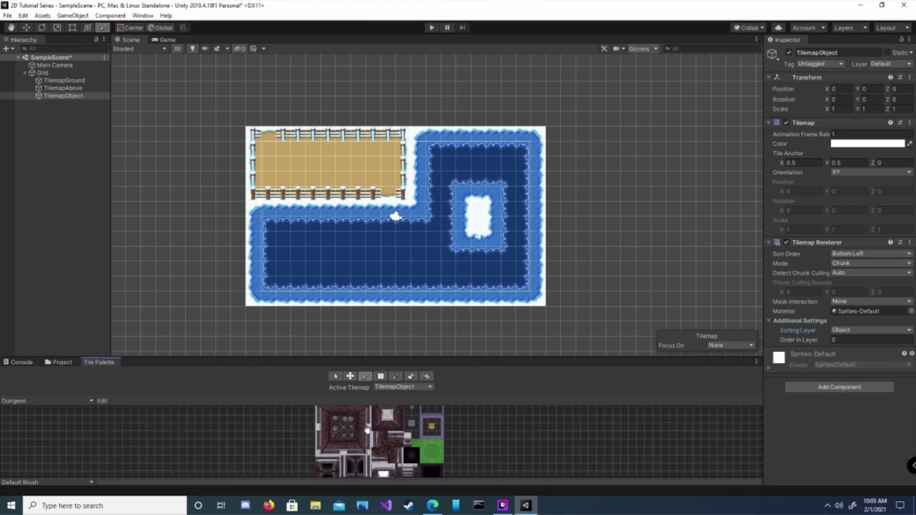
{"action": "scroll", "coordinate": [389, 442], "scroll_direction": "down", "scroll_amount": 2}
Erase the island inside the water on the ground tilemap, then undo those island edits
{"action": "left_click", "coordinate": [389, 443]}
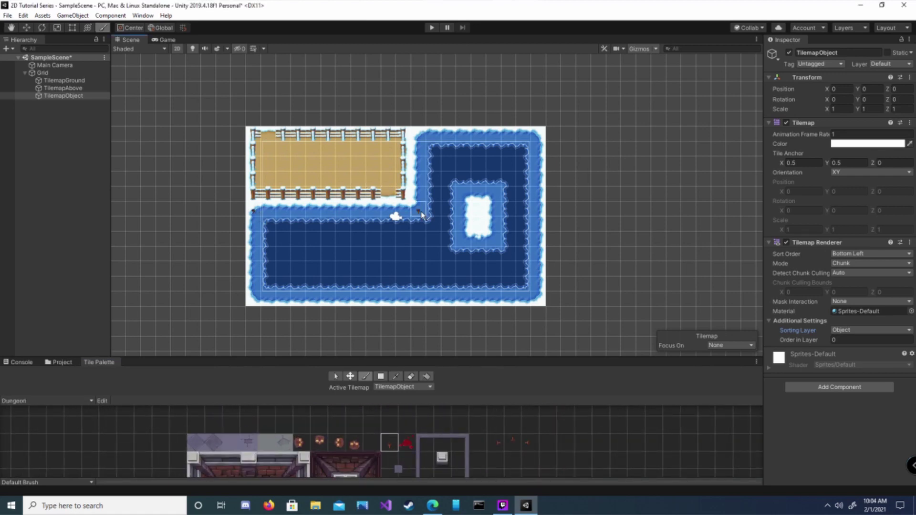
{"action": "key", "text": "d"}
{"action": "left_click_drag", "start_coordinate": [450, 254], "coordinate": [501, 185]}
{"action": "left_click", "coordinate": [46, 401]}
{"action": "left_click", "coordinate": [56, 422]}
{"action": "key", "text": "ctrl+z"}
{"action": "key", "text": "ctrl+z"}
{"action": "key", "text": "ctrl+z"}
{"action": "key", "text": "ctrl+z"}
{"action": "key", "text": "ctrl+z"}
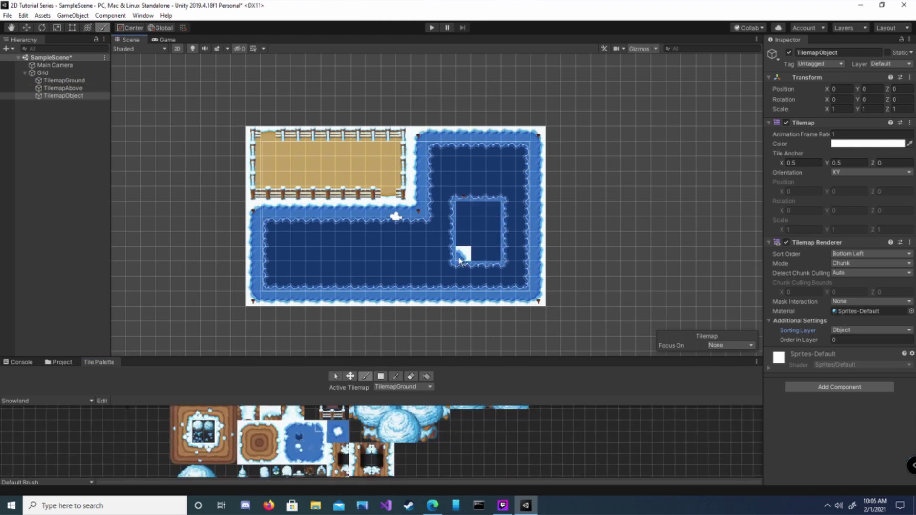
{"action": "key", "text": "ctrl+z"}
{"action": "key", "text": "ctrl+z"}
{"action": "key", "text": "ctrl+z"}
{"action": "key", "text": "ctrl+z"}
Target TilemapAbove and undo further edits to restore the torch flames on the island corners
{"action": "left_click", "coordinate": [405, 387]}
{"action": "key", "text": "ctrl+z"}
{"action": "key", "text": "ctrl+z"}
{"action": "key", "text": "ctrl+z"}
{"action": "left_click", "coordinate": [404, 387]}
{"action": "left_click", "coordinate": [402, 404]}
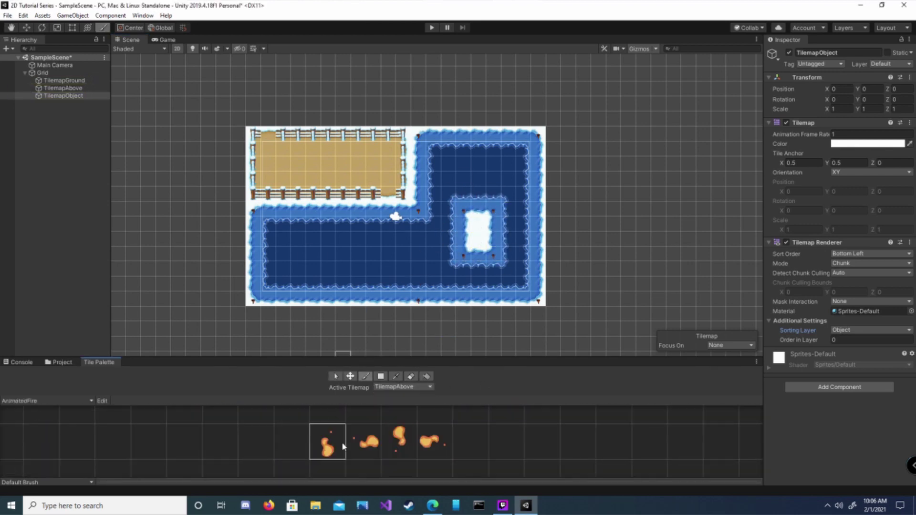
{"action": "key", "text": "ctrl+z"}
{"action": "key", "text": "ctrl+z"}
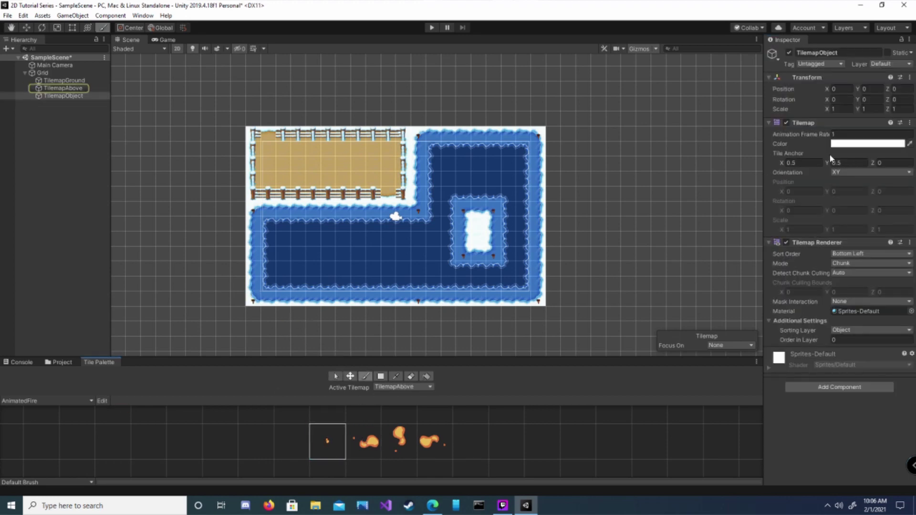
{"action": "key", "text": "ctrl+z"}
{"action": "key", "text": "ctrl+z"}
{"action": "key", "text": "ctrl+z"}
{"action": "key", "text": "ctrl+z"}
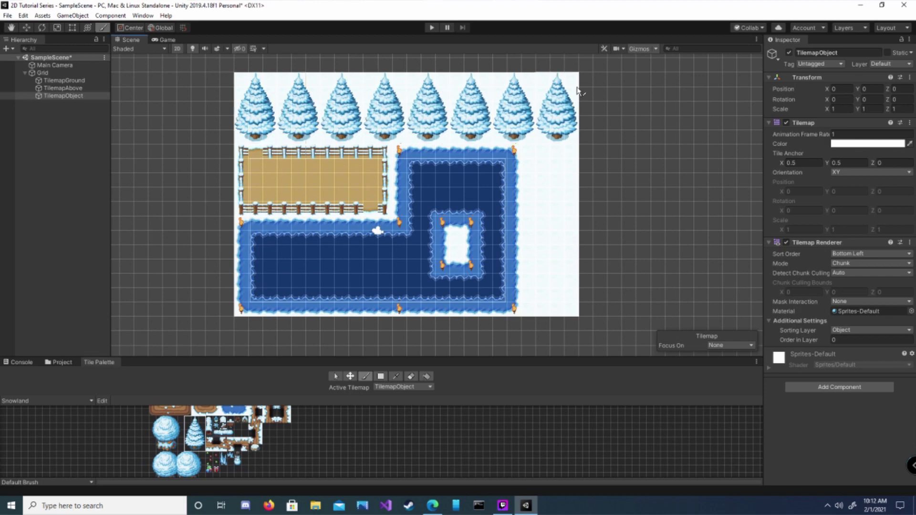
Paint three snowmen and a campfire base beside the ice path
{"action": "left_click", "coordinate": [237, 460]}
{"action": "left_click", "coordinate": [543, 172]}
{"action": "left_click", "coordinate": [542, 287]}
{"action": "left_click", "coordinate": [543, 229]}
{"action": "scroll", "coordinate": [215, 442], "scroll_direction": "up", "scroll_amount": 2}
{"action": "left_click", "coordinate": [239, 429]}
{"action": "key", "text": "ctrl+z"}
Add the campfire flame on TilemapAbove with a vertical offset of -1, then play the map
{"action": "left_click", "coordinate": [327, 444]}
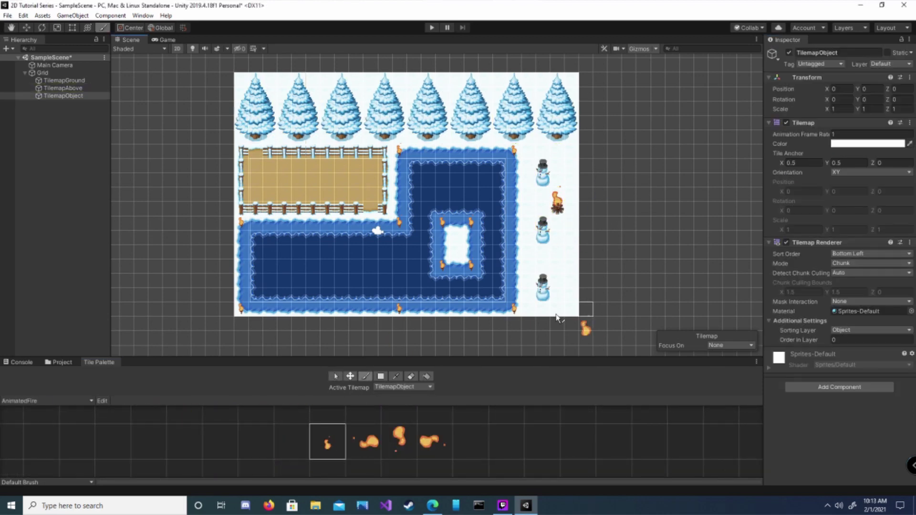
{"action": "left_click", "coordinate": [430, 387]}
{"action": "left_click", "coordinate": [401, 405]}
{"action": "left_click", "coordinate": [335, 376]}
{"action": "left_click", "coordinate": [557, 203]}
{"action": "left_click", "coordinate": [805, 138]}
{"action": "key", "text": "Tab"}
{"action": "type", "text": "-1"}
{"action": "key", "text": "ctrl+p"}
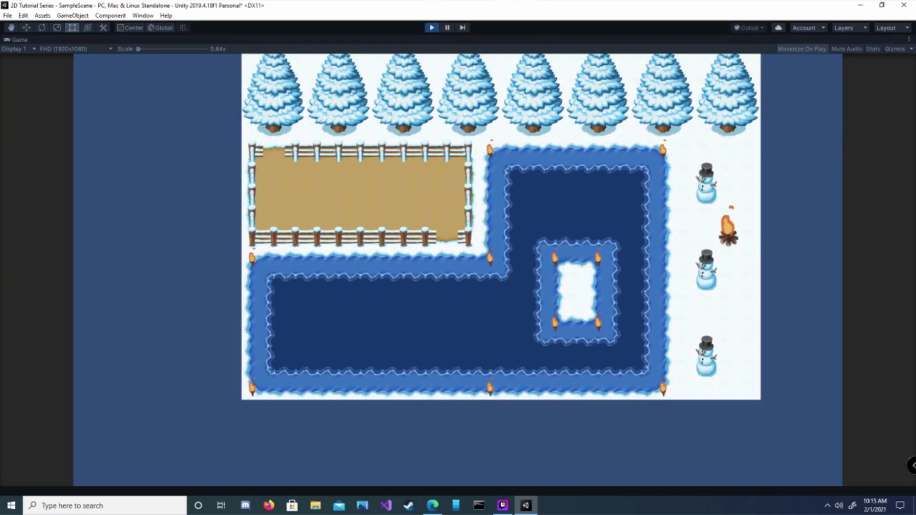